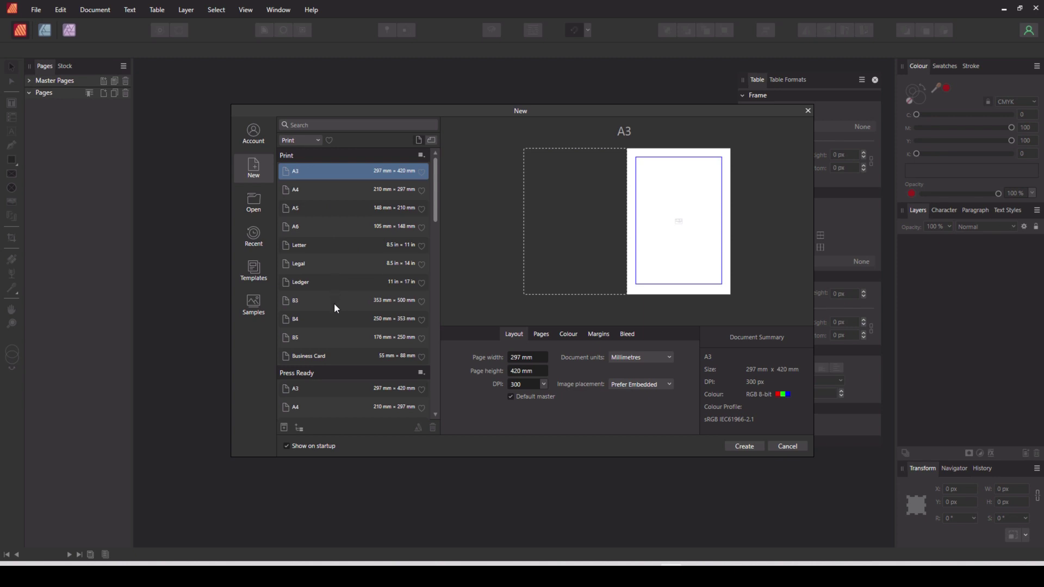
- Browse the Recent, Templates and Samples sections, then return to the new document settings
scroll(315, 239, down, 5)
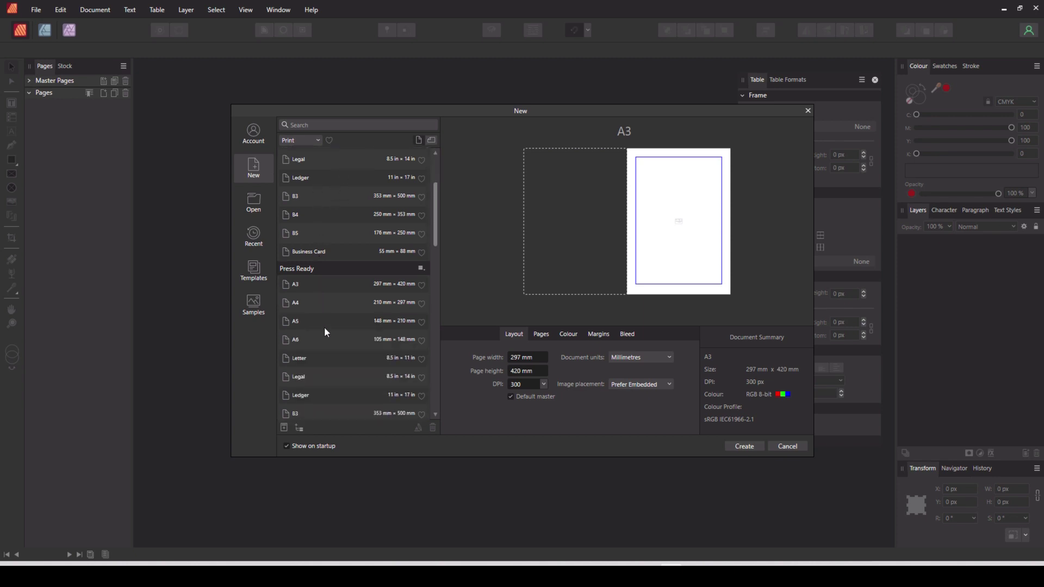
scroll(338, 329, down, 10)
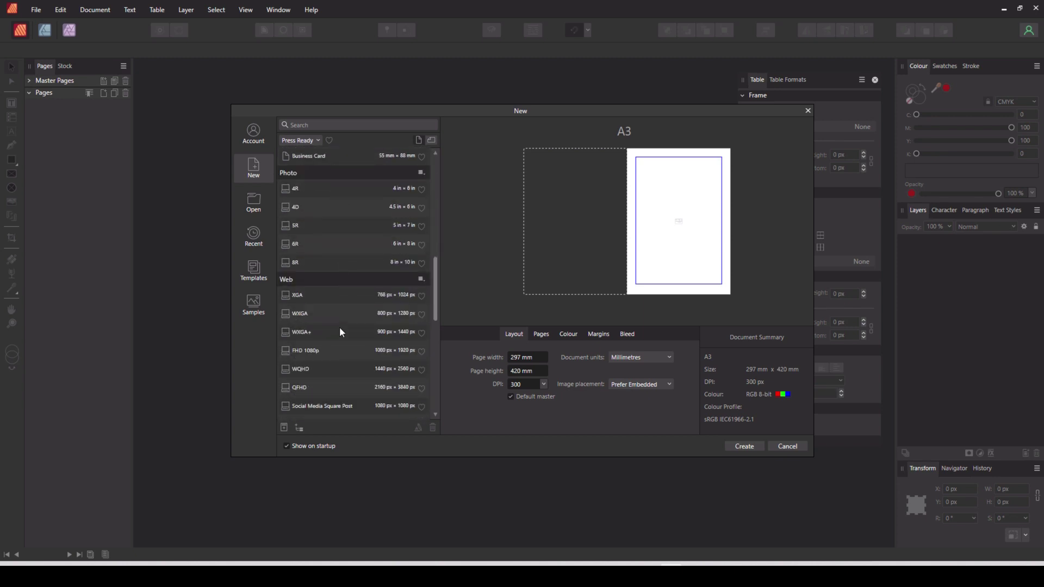
scroll(339, 331, up, 12)
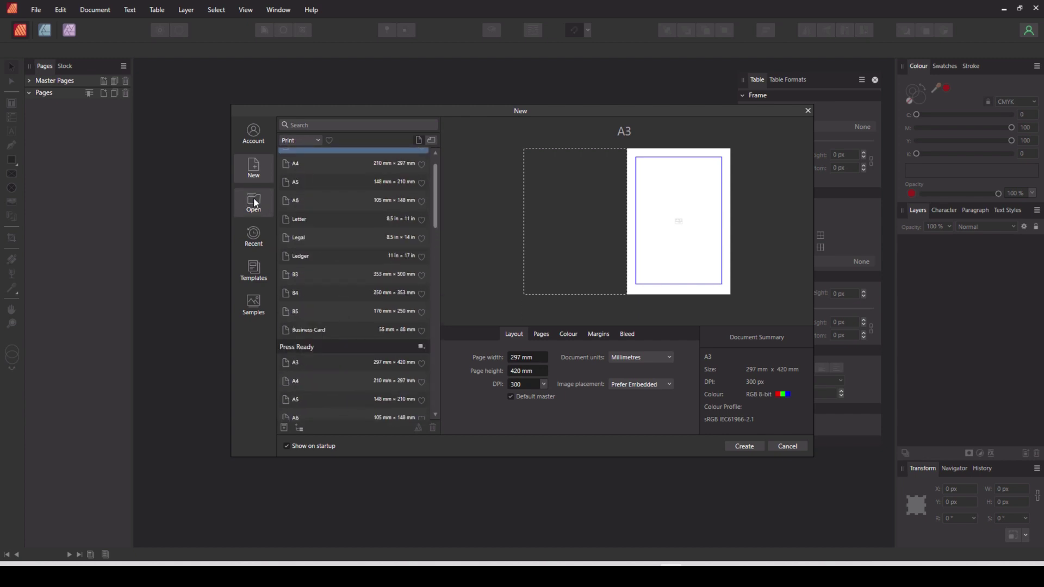
click(257, 237)
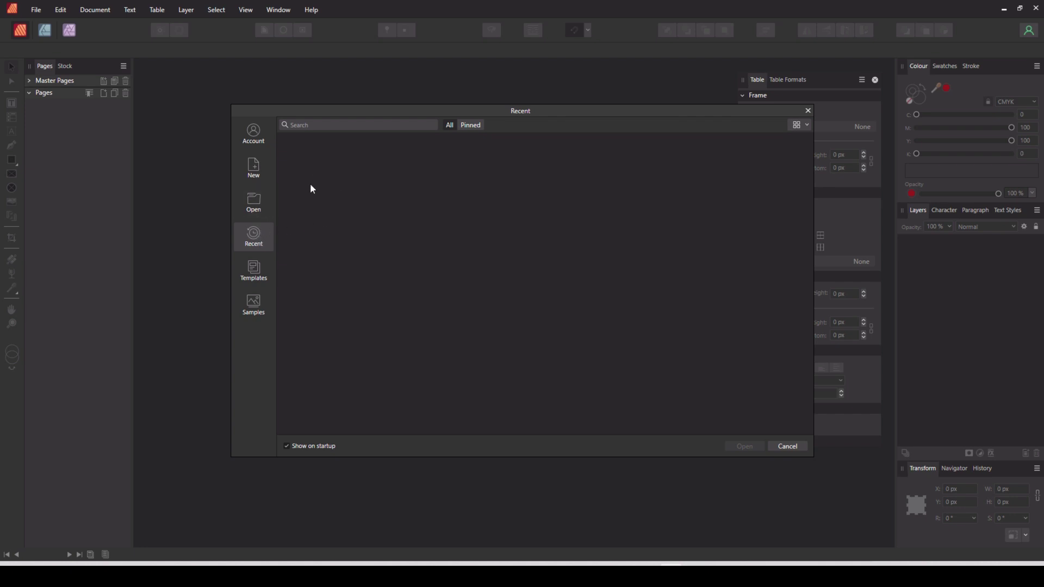
click(263, 272)
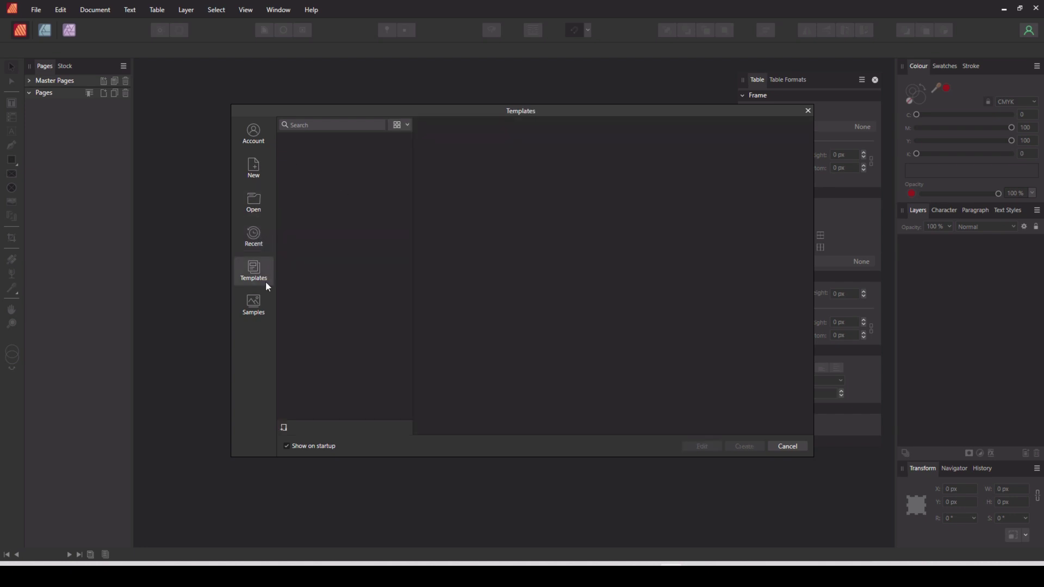
click(251, 308)
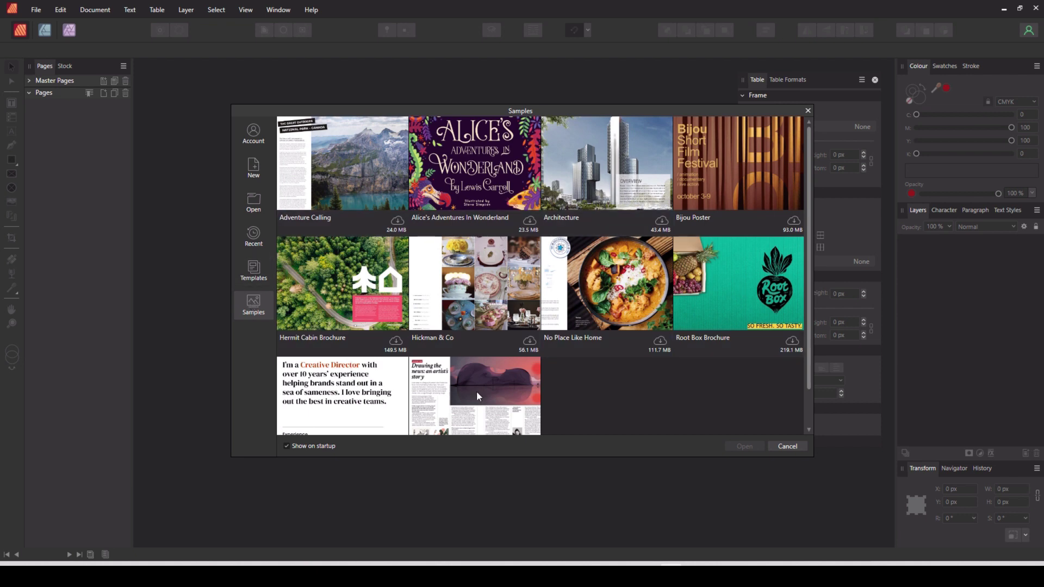
click(258, 172)
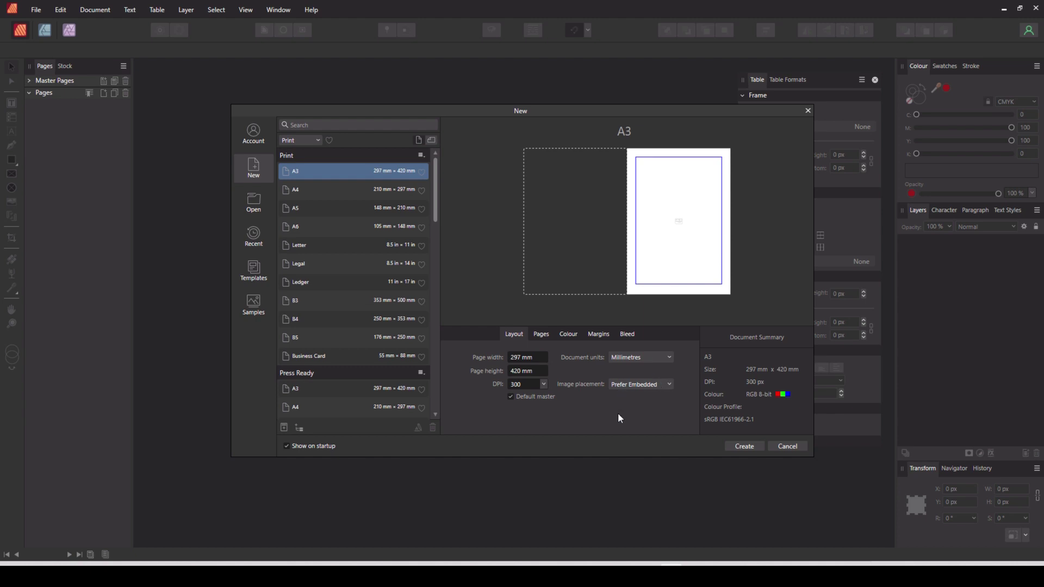
- Switch document units to inches and set the page to 8.5 × 11 in
click(522, 358)
click(666, 359)
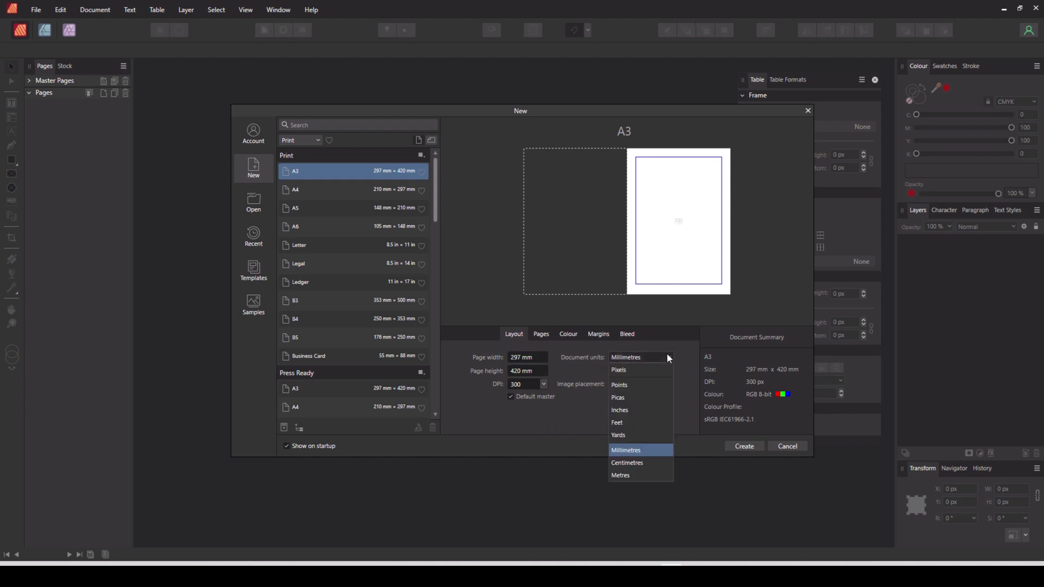
click(630, 409)
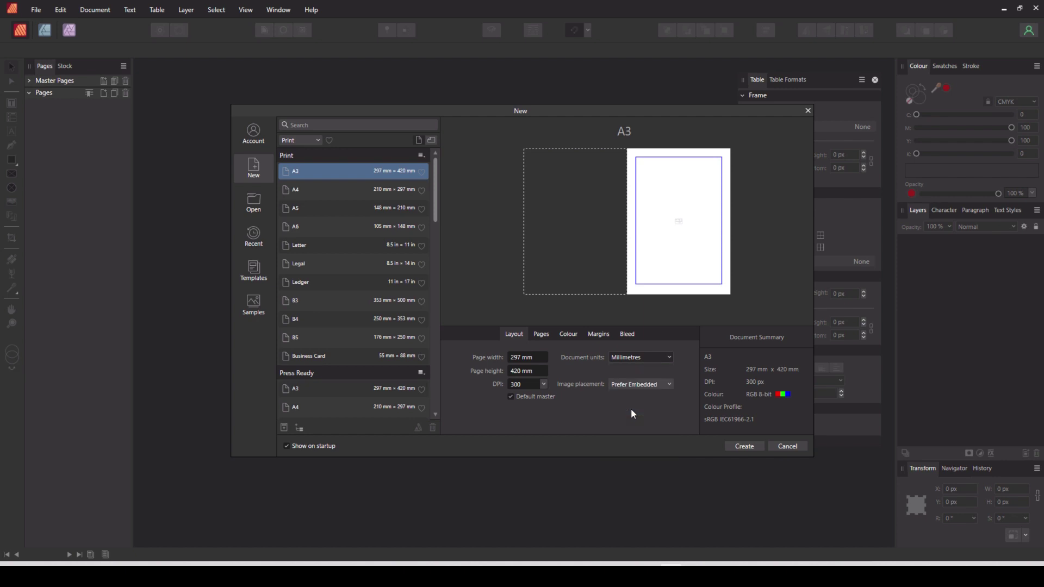
click(527, 357)
text(8)
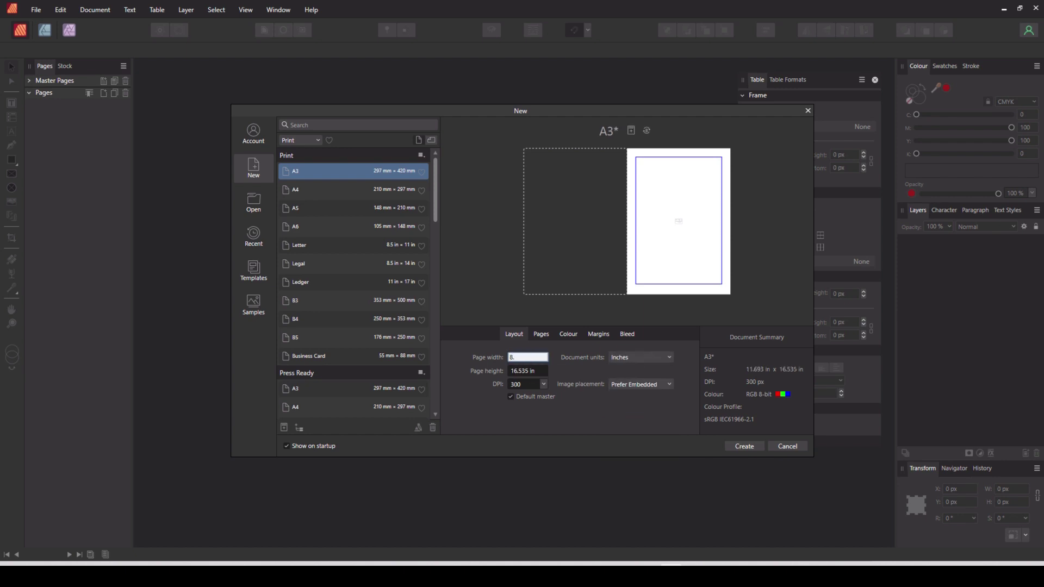
text(.5)
key(Tab)
text(11)
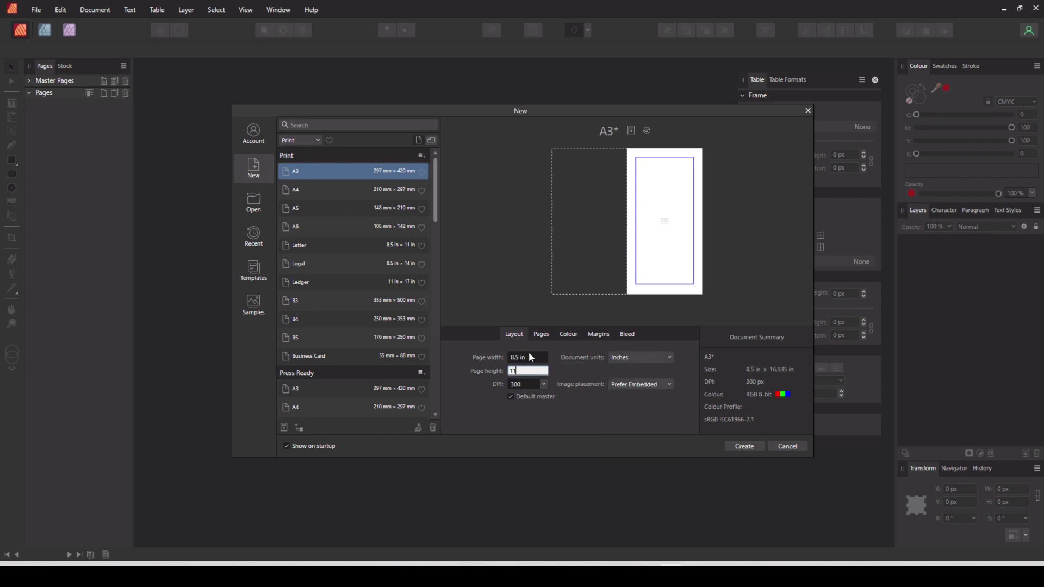
key(Tab)
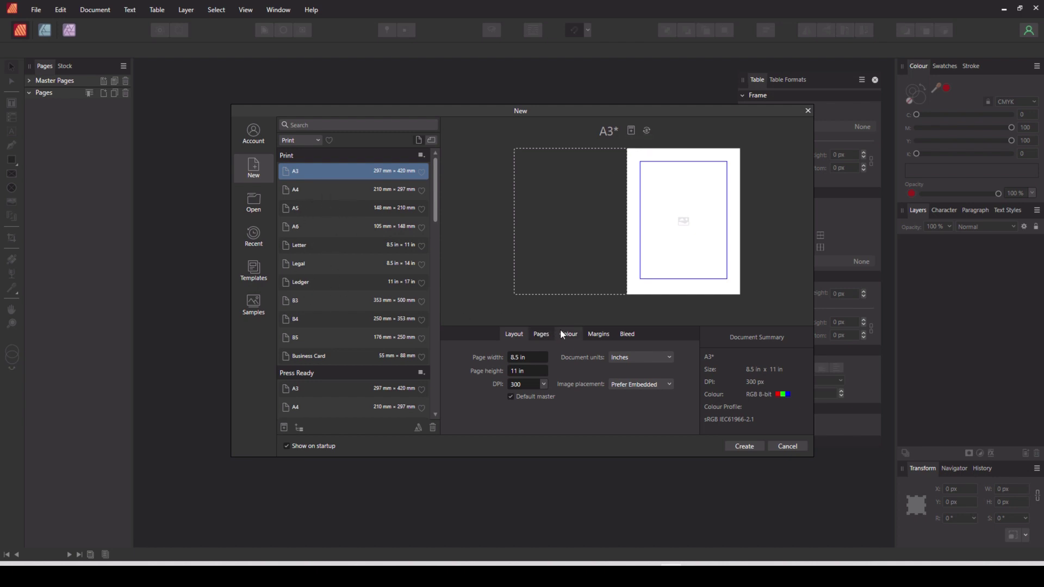
- Enter margins of 0.375 in inner and 0.25 in outer, top and bottom
click(596, 336)
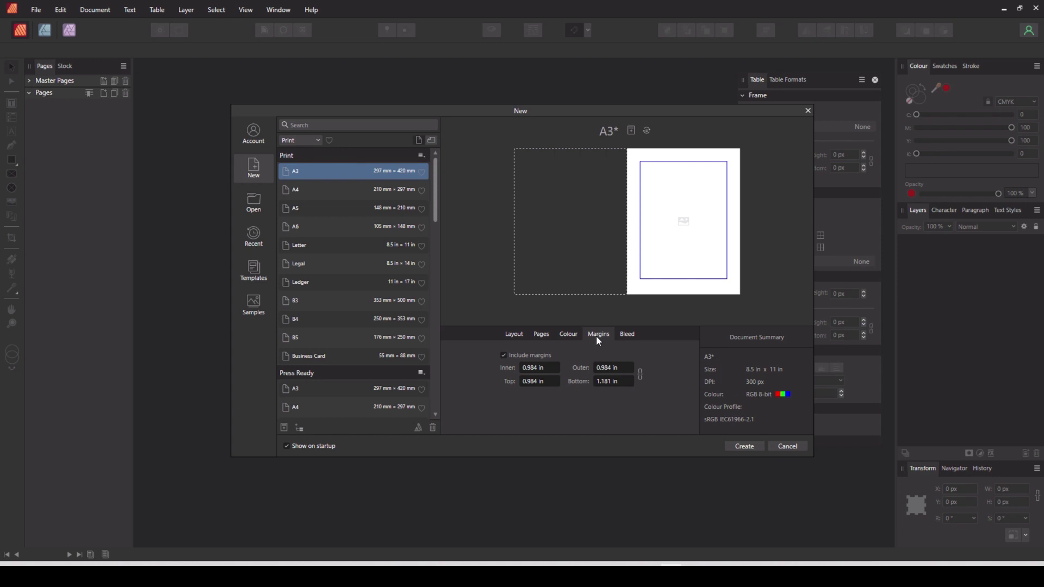
click(533, 367)
text(.375)
key(Tab)
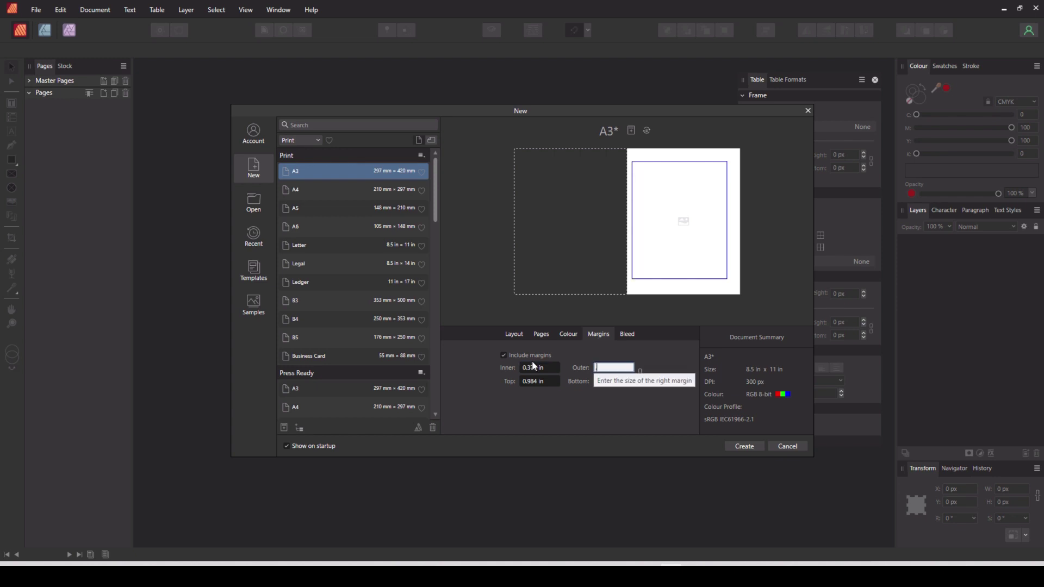
text(.25)
key(Tab)
text(.2)
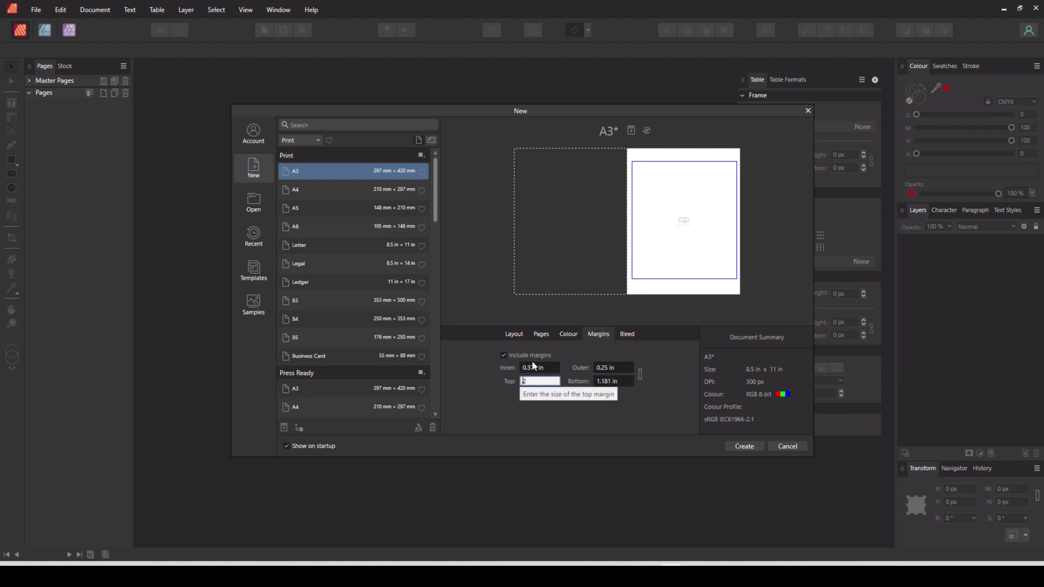
text(5)
key(Tab)
text(.25)
key(Tab)
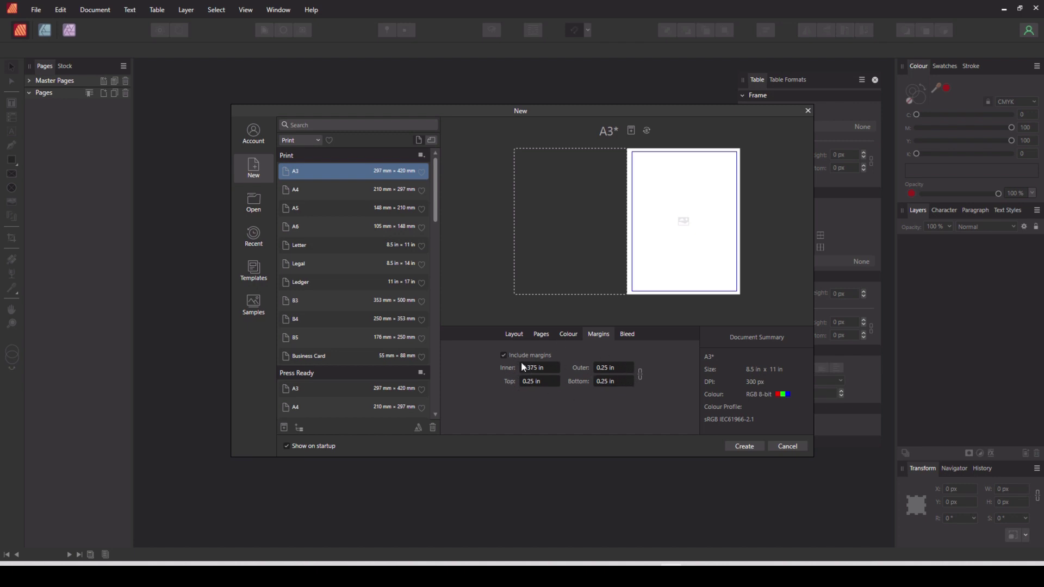
key(Return)
click(629, 335)
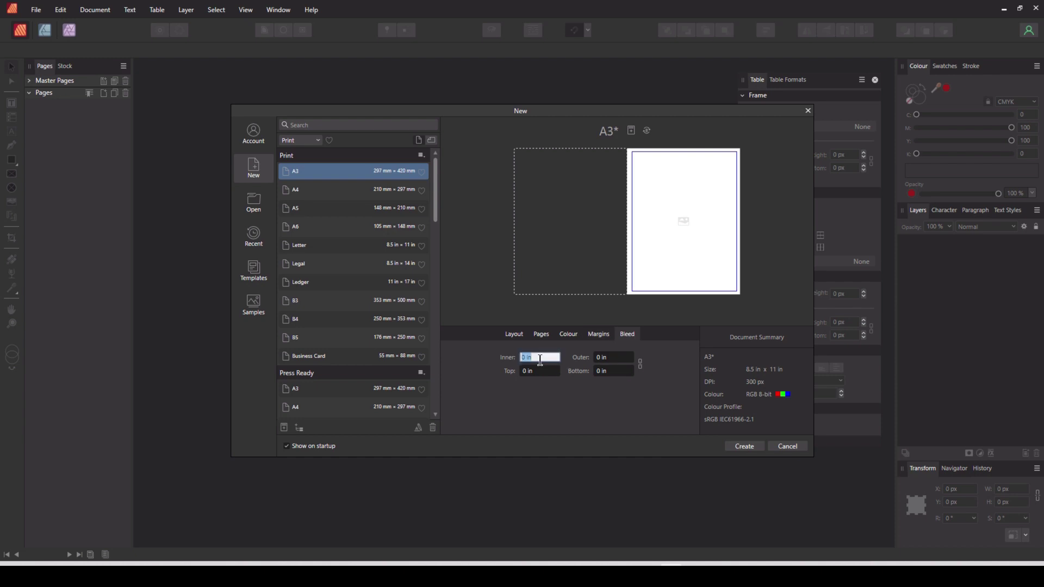
- Apply a 0.125 in bleed to all edges, then reset the inner bleed to 0 in
text(0.125)
key(Tab)
click(548, 358)
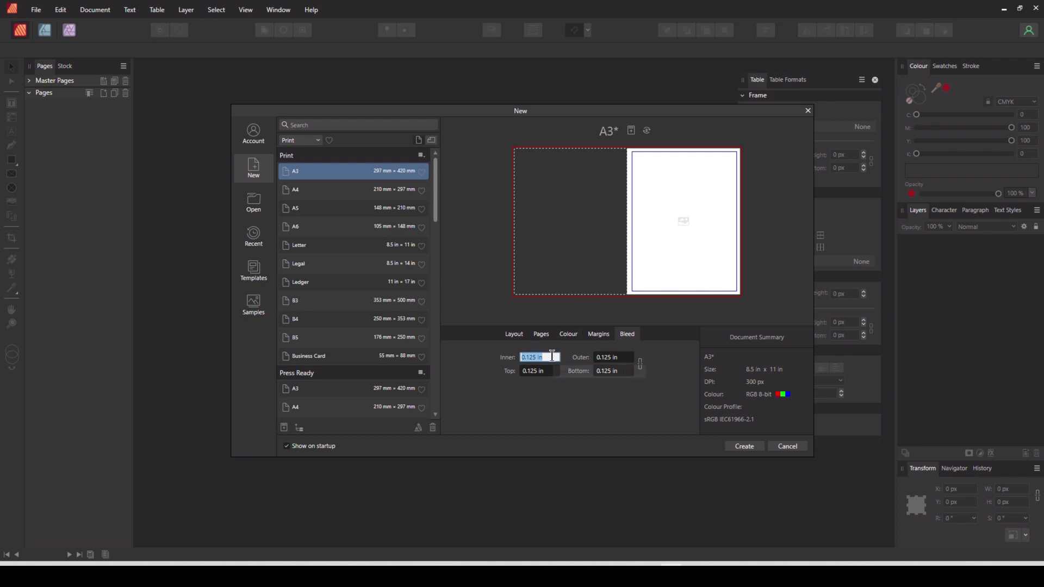
key(BackSpace)
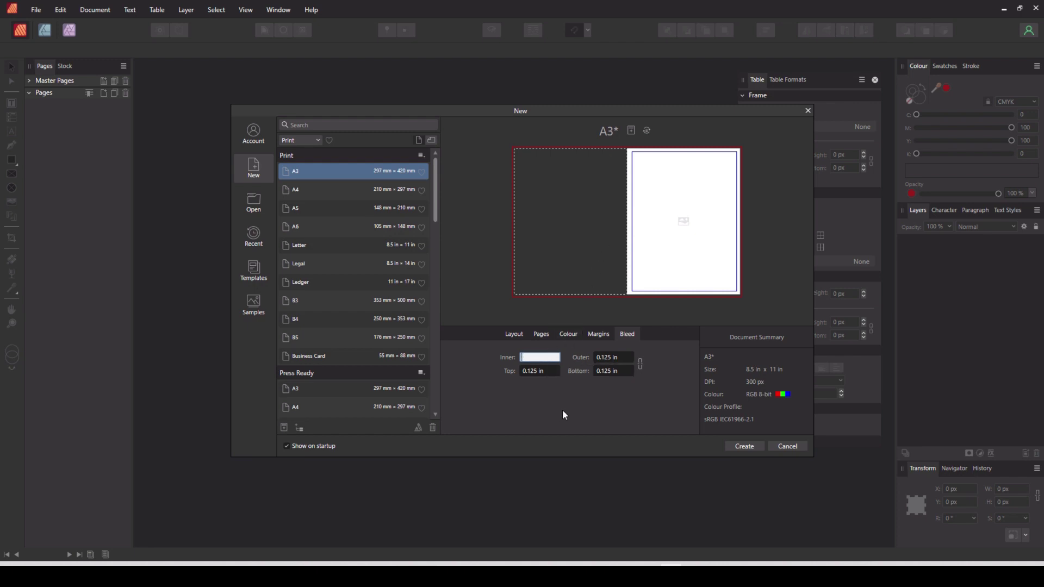
text(0)
key(Tab)
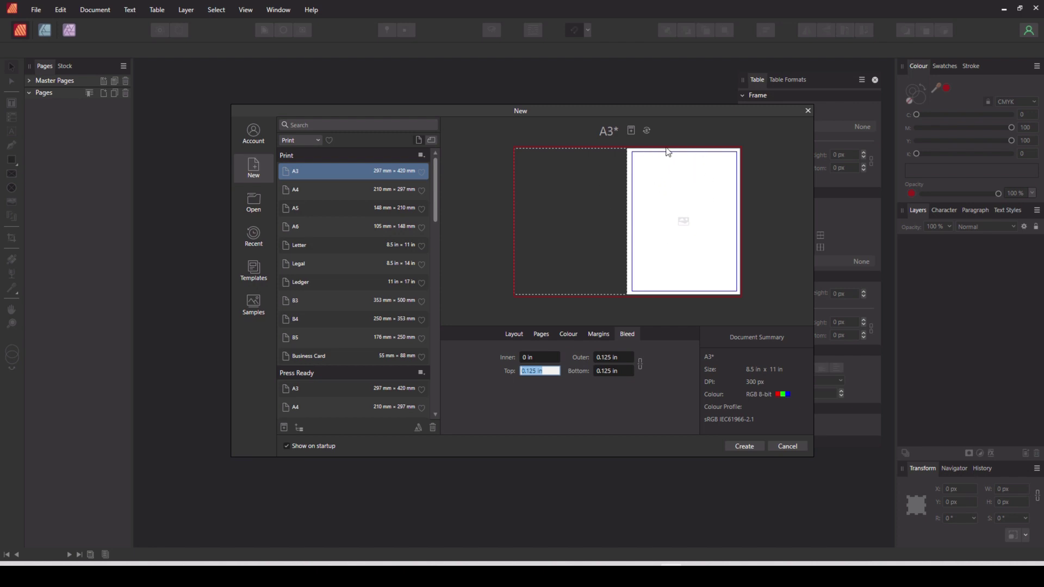
- Save the page settings as the preset '8.5*11 w bleed' and create the document
click(630, 131)
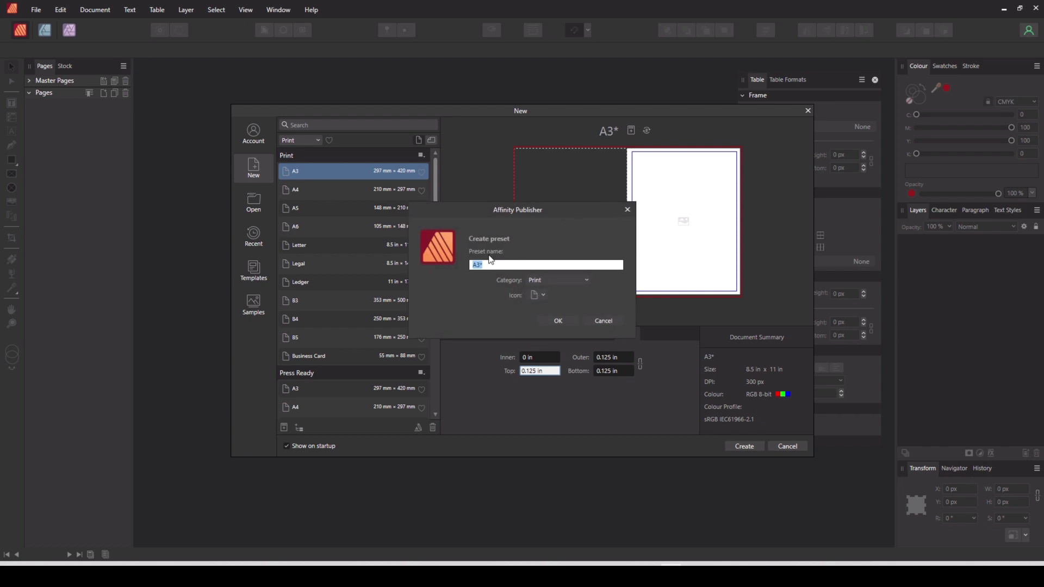
text(8)
text(.5*11" with)
text( b)
text(leed)
click(560, 321)
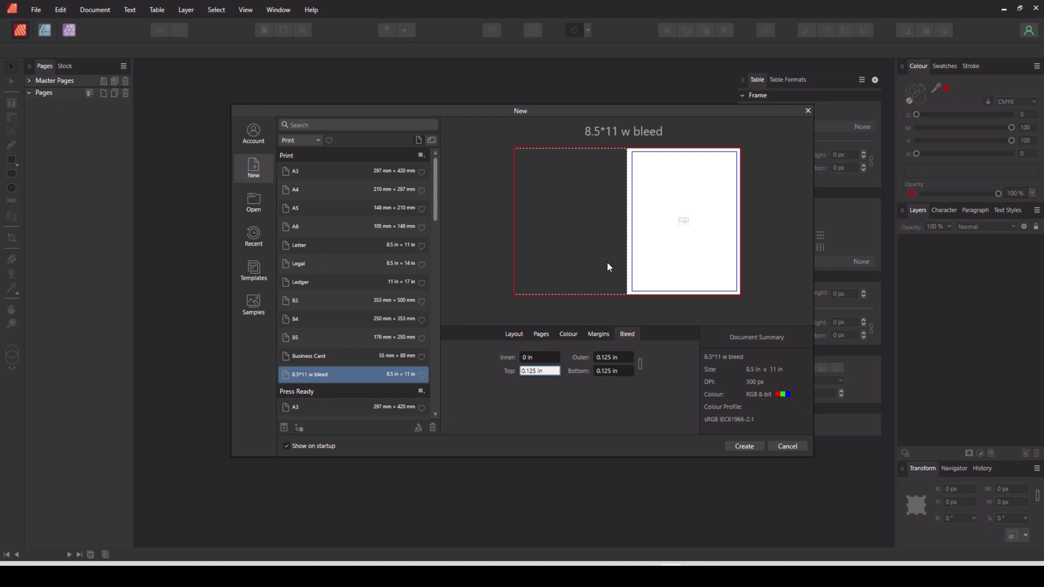
click(743, 446)
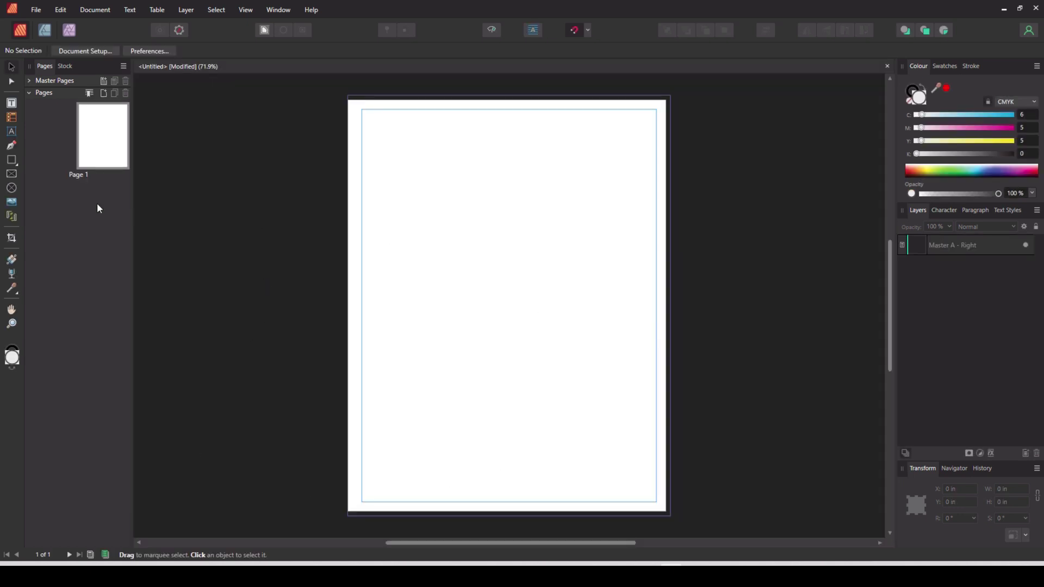
- Add 6 pages after page 1 from the Pages panel's Add Pages dialog
click(30, 81)
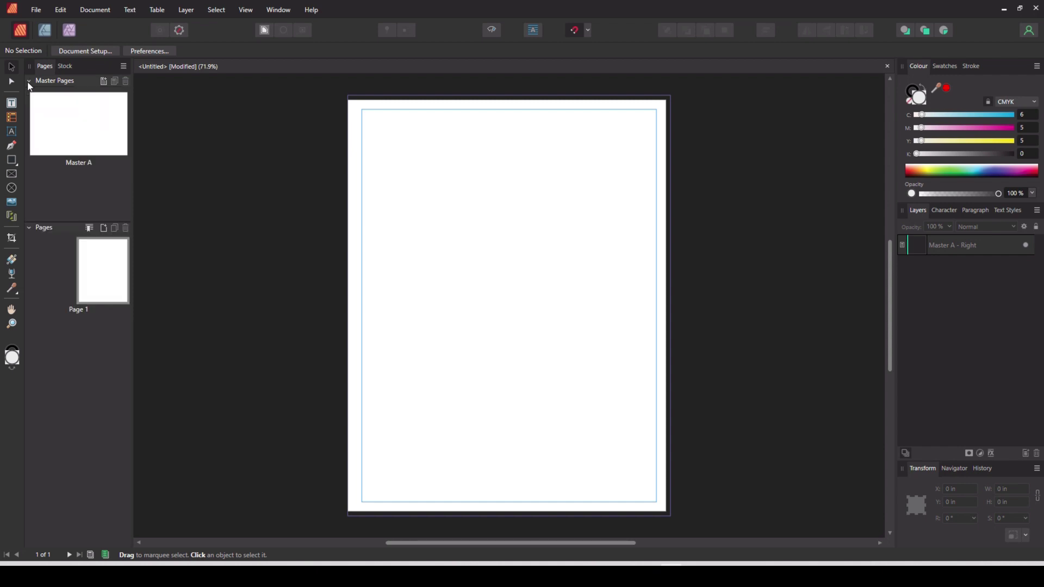
click(29, 81)
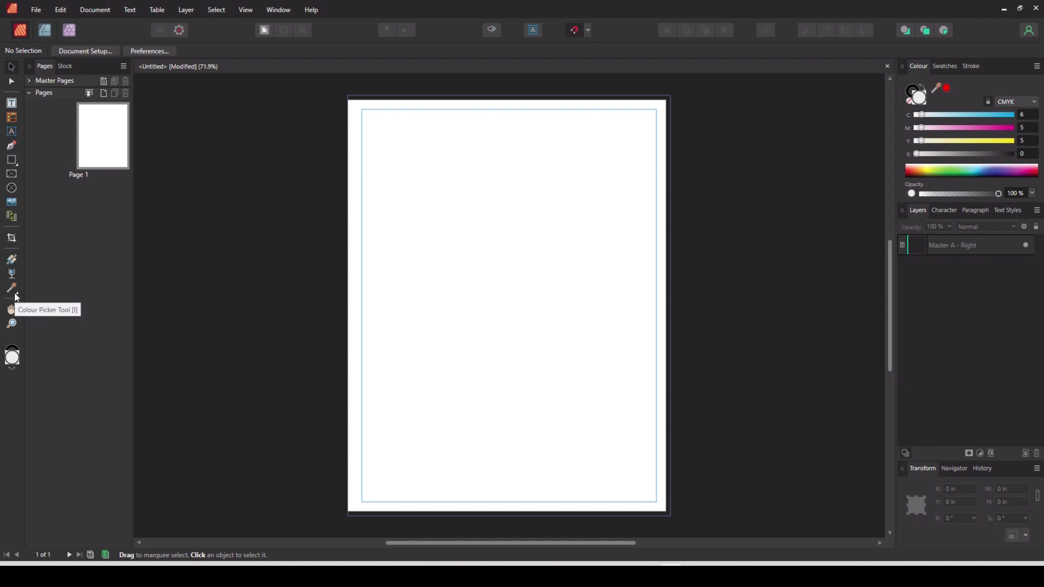
right_click(75, 208)
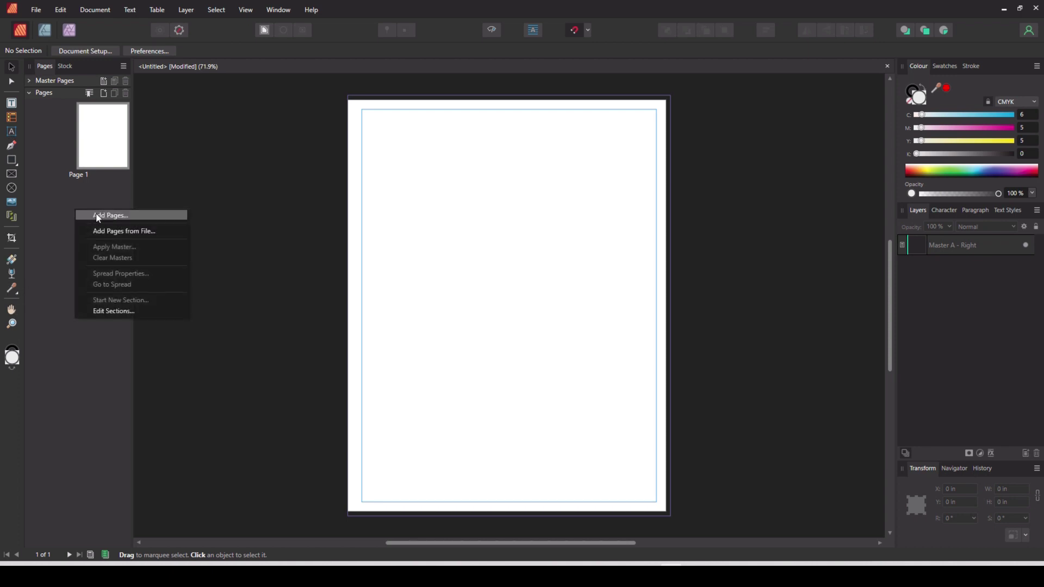
click(99, 217)
click(512, 239)
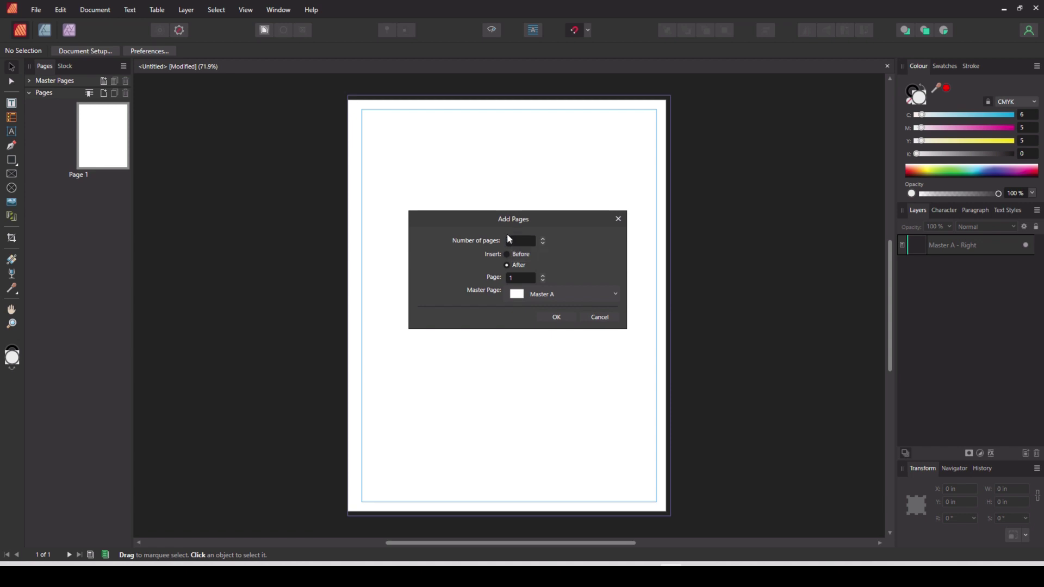
click(558, 324)
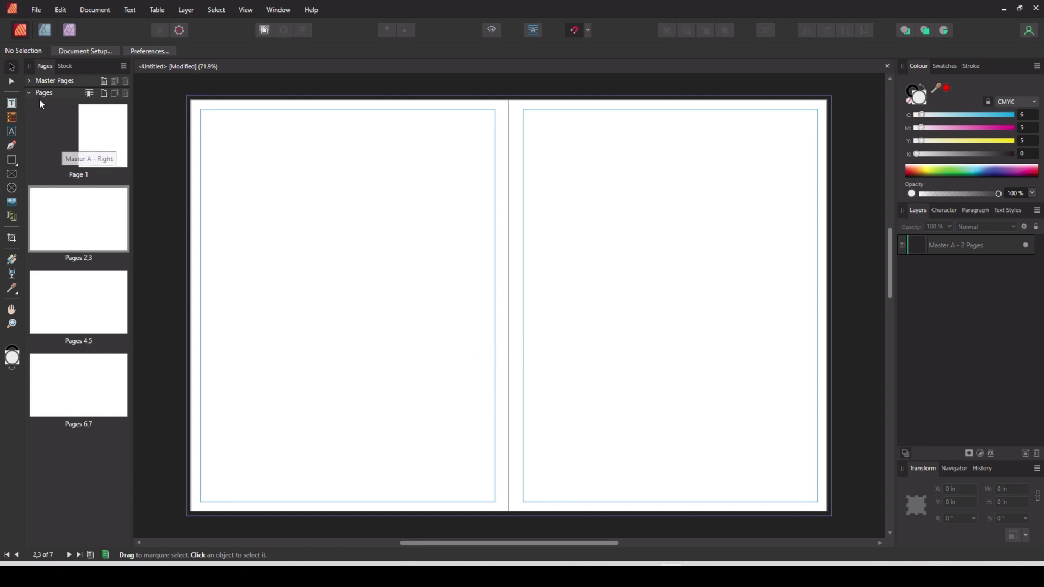
- Collapse the page thumbnails and open Master A from Master Pages for editing
click(26, 93)
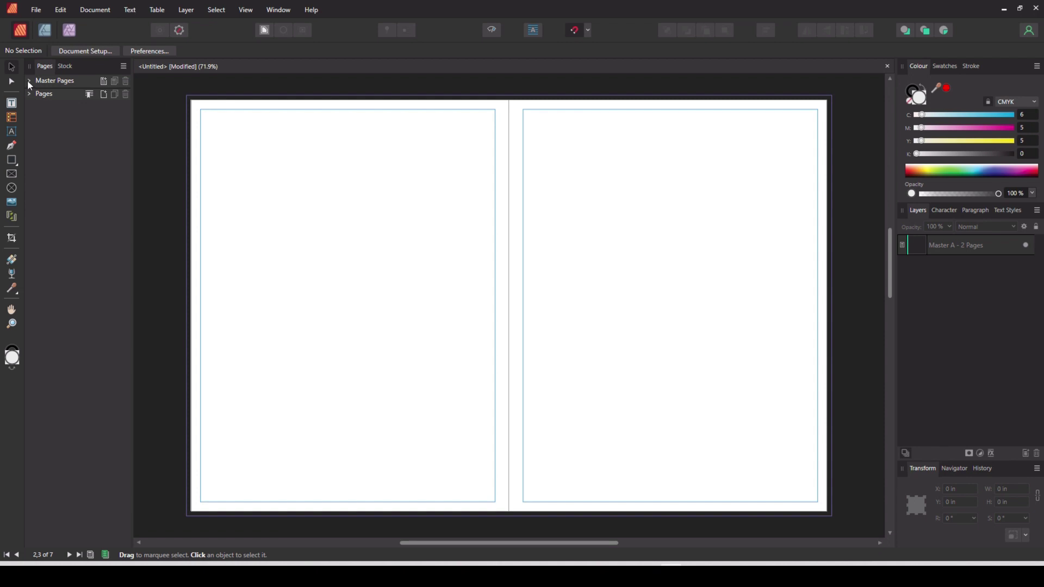
click(28, 81)
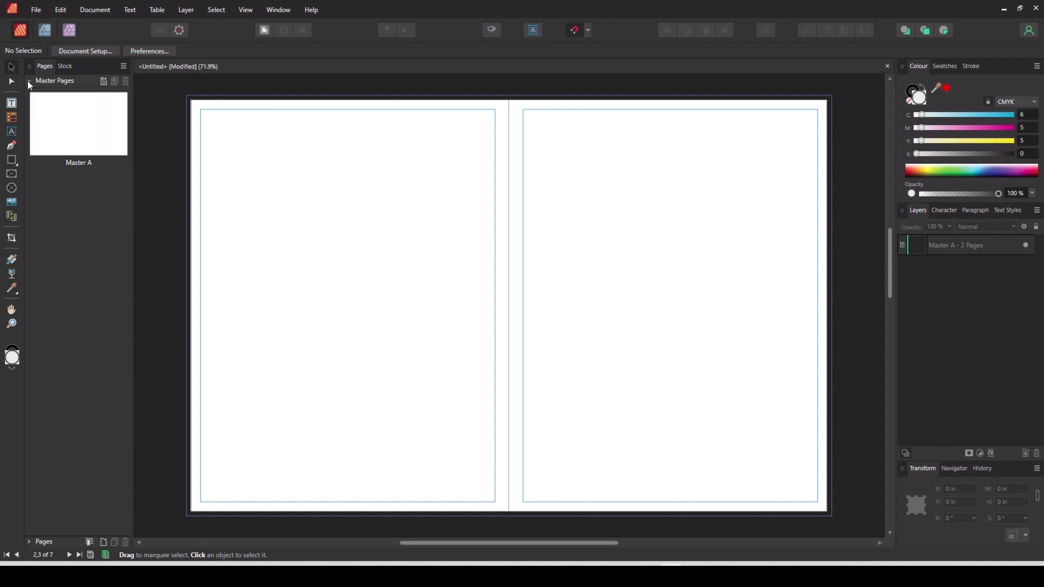
double_click(66, 134)
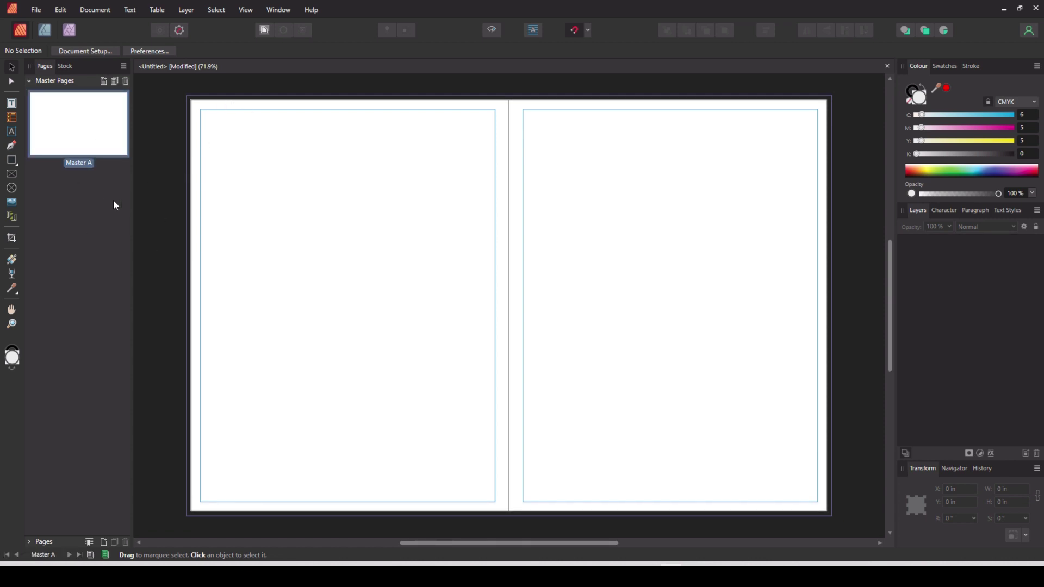
- Draw a 24-row table from the top-left page corner and stretch it across both pages
click(11, 123)
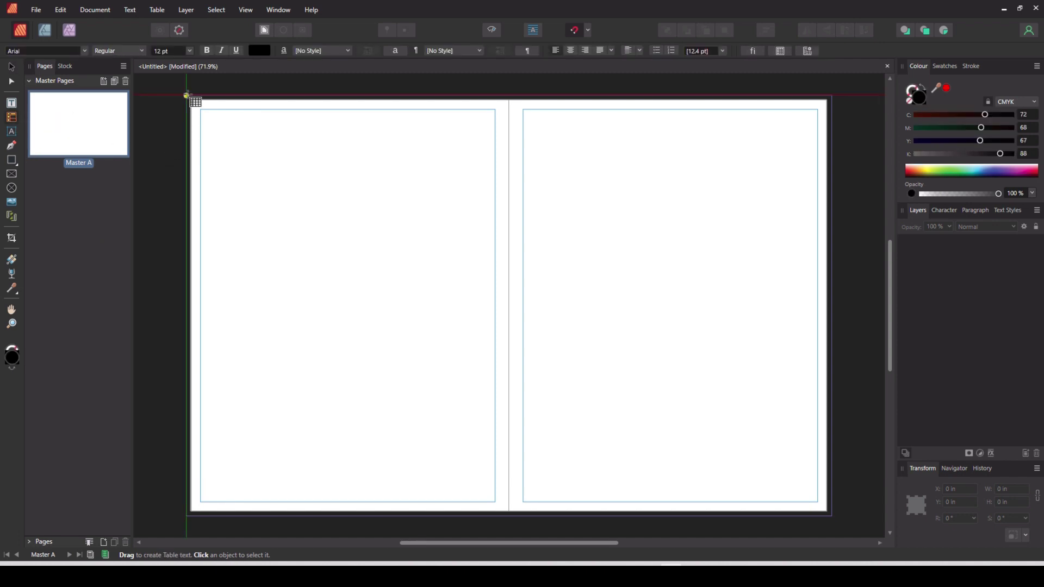
drag(186, 96, 220, 262)
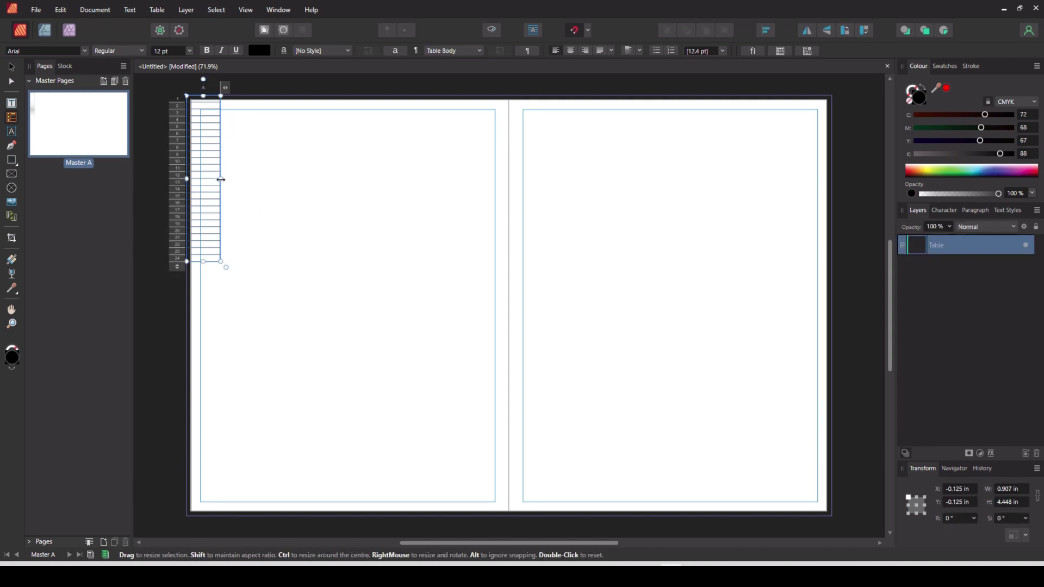
drag(220, 179, 831, 195)
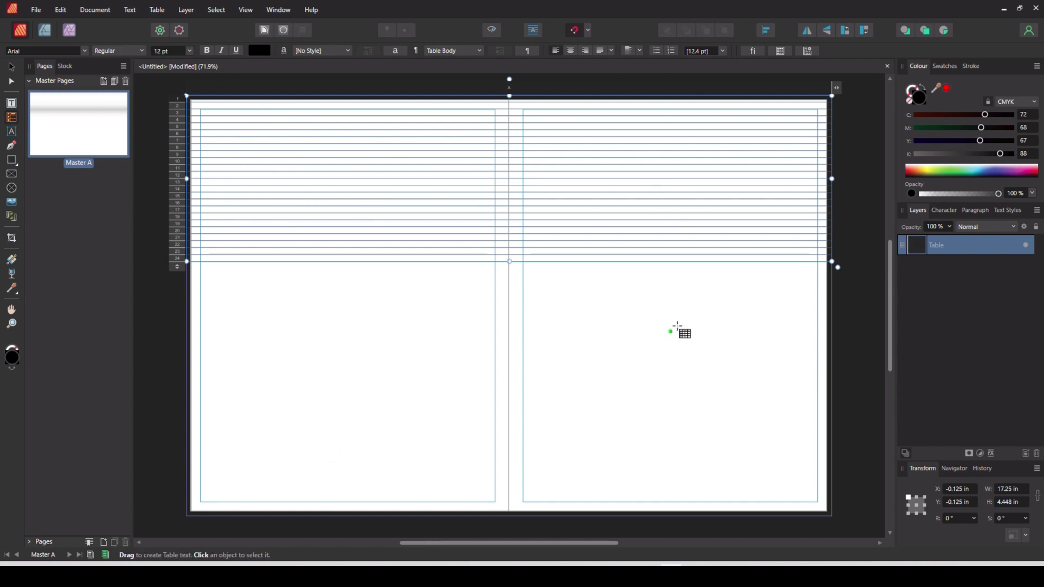
click(288, 94)
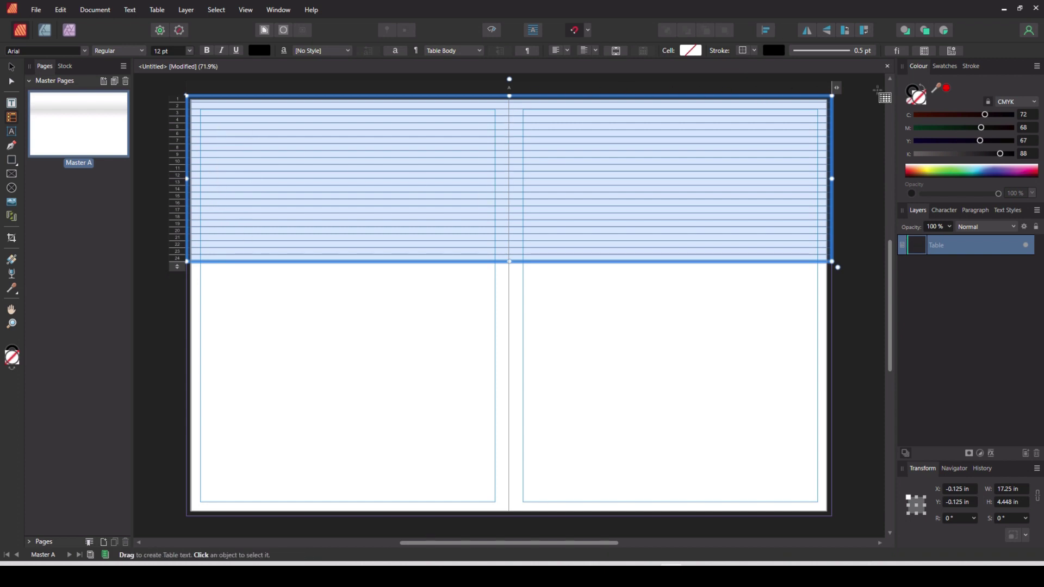
- Set the Cell Height of all table rows to 7.1 mm in the Table panel
click(925, 51)
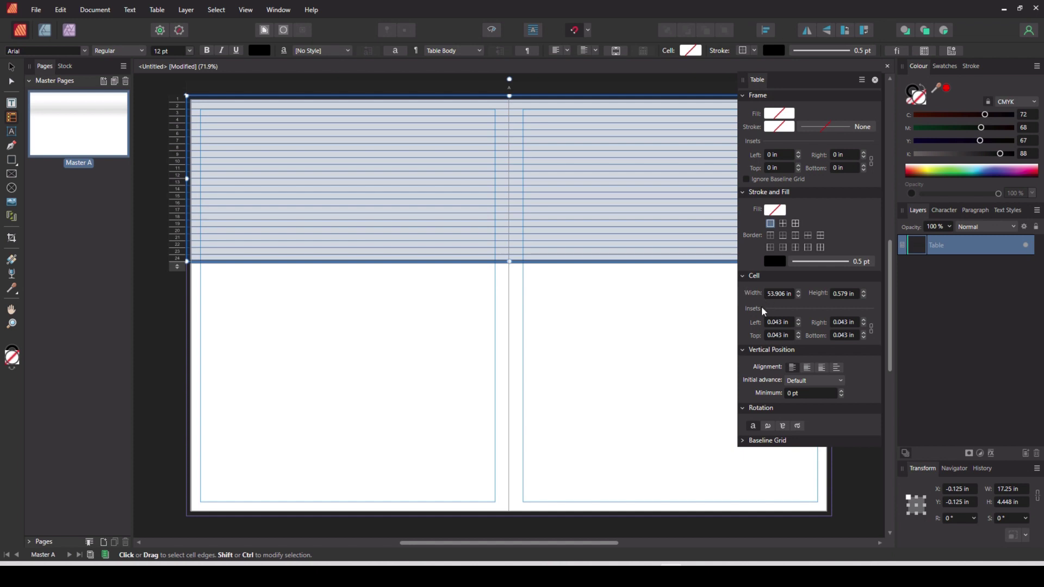
click(841, 292)
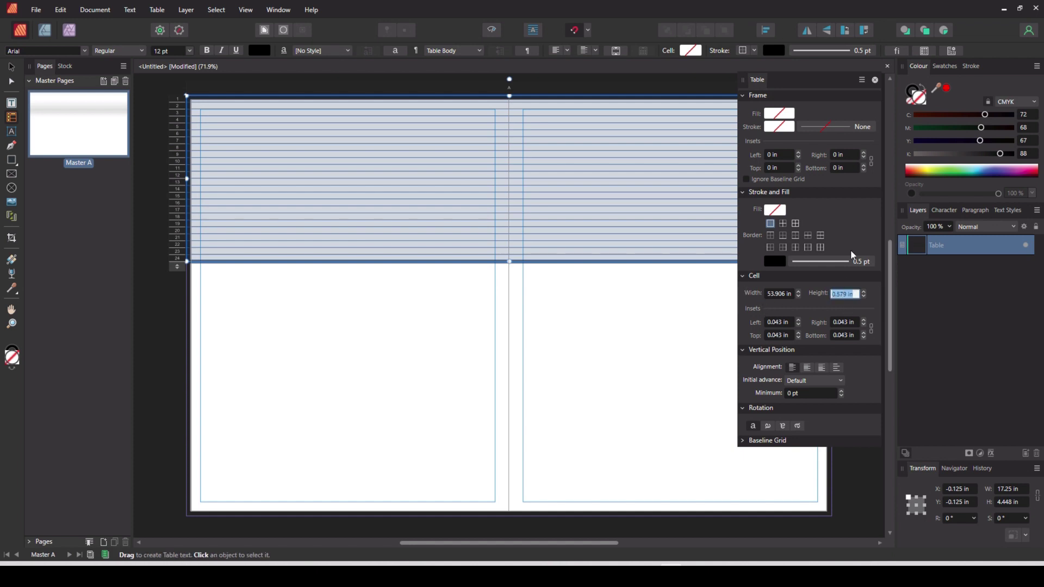
text(7.1mm)
key(Return)
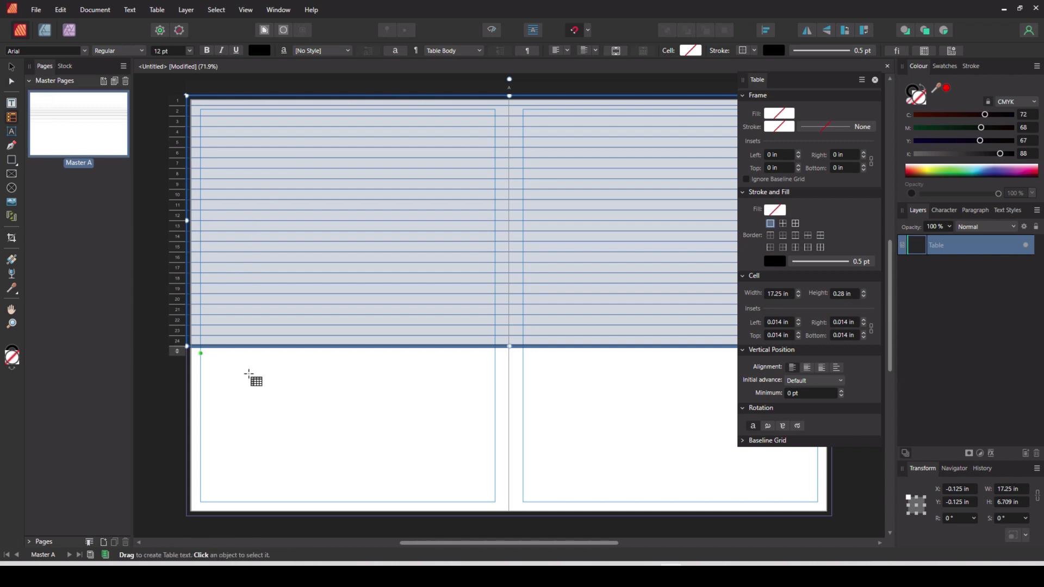
- Select all table cells and drag out rows 25–38 to fill the page height
click(42, 103)
key(Escape)
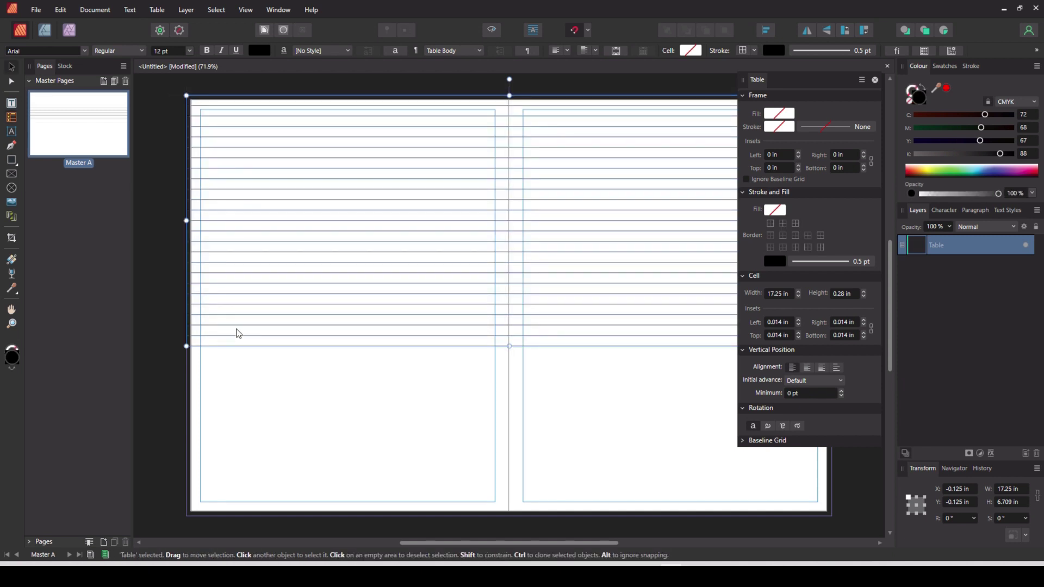
key(Escape)
click(284, 333)
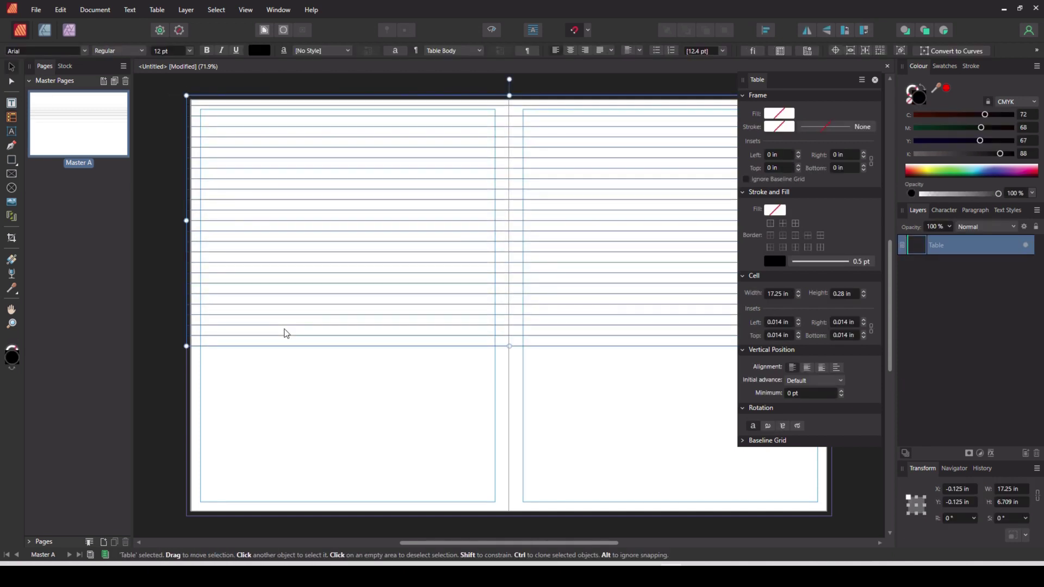
key(ctrl+a)
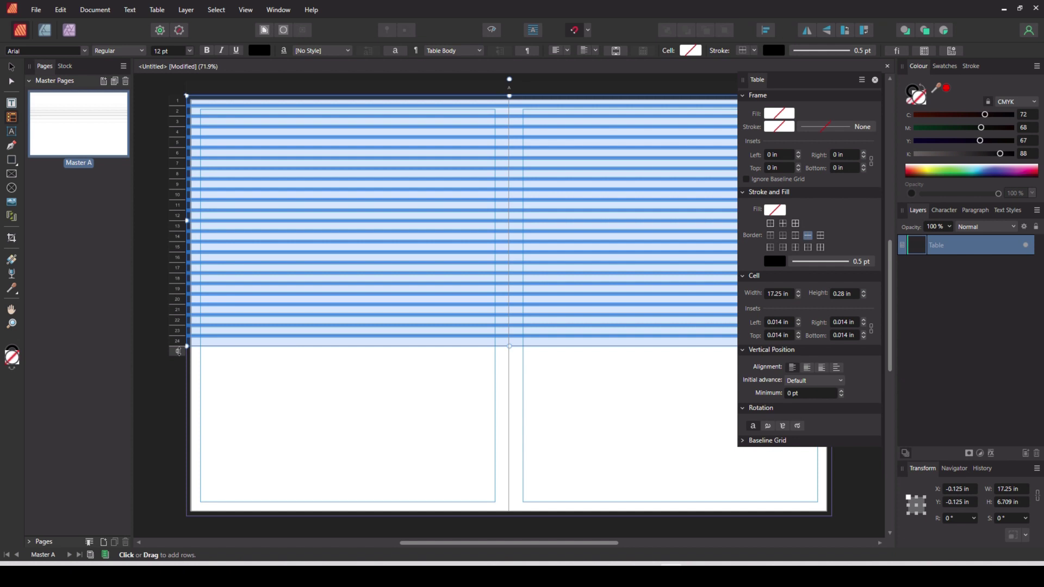
drag(177, 351, 173, 501)
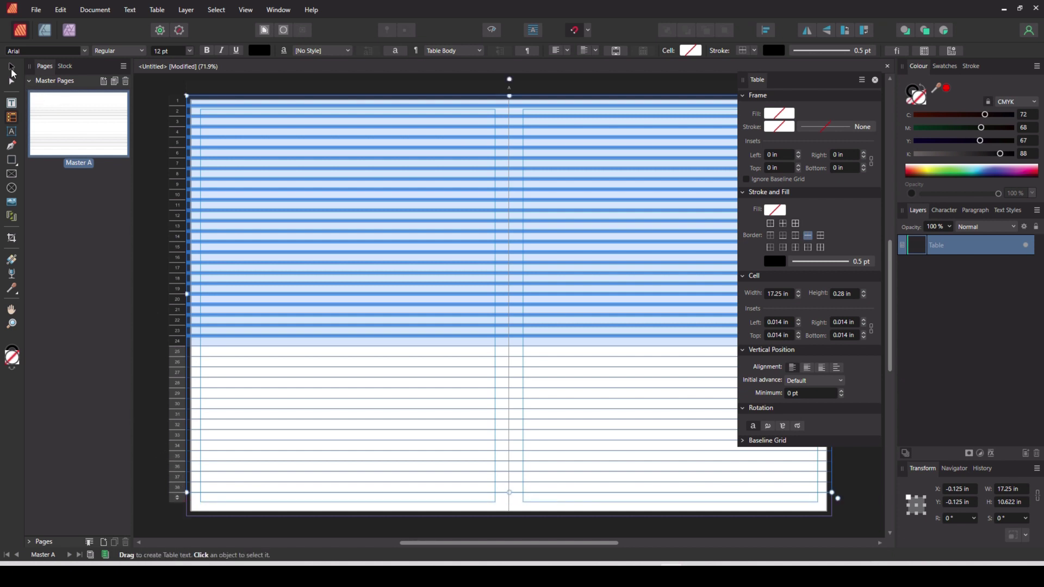
click(11, 68)
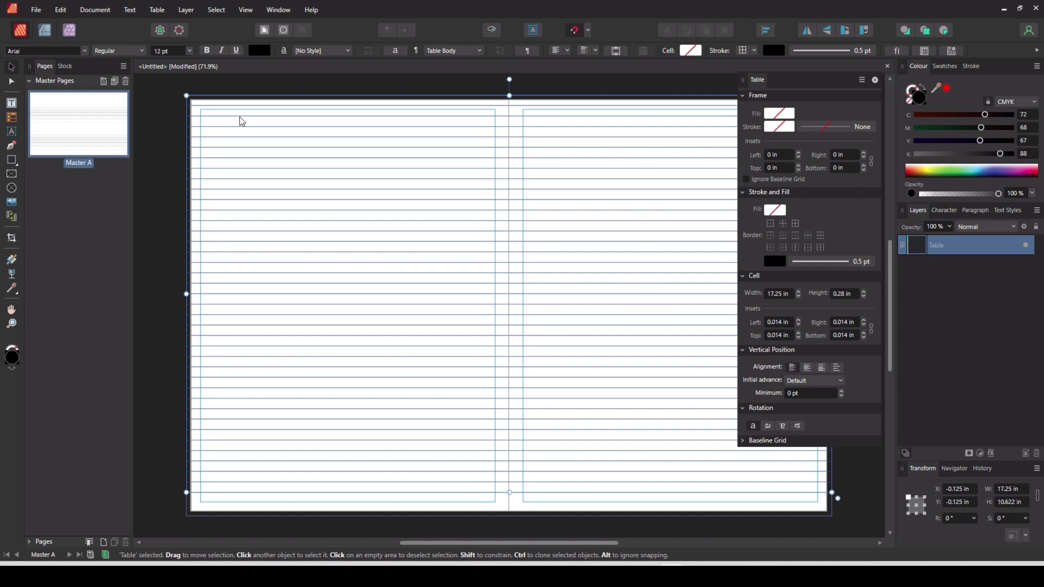
- Make the table's top row 1 in tall, then deselect the table
double_click(201, 104)
click(172, 100)
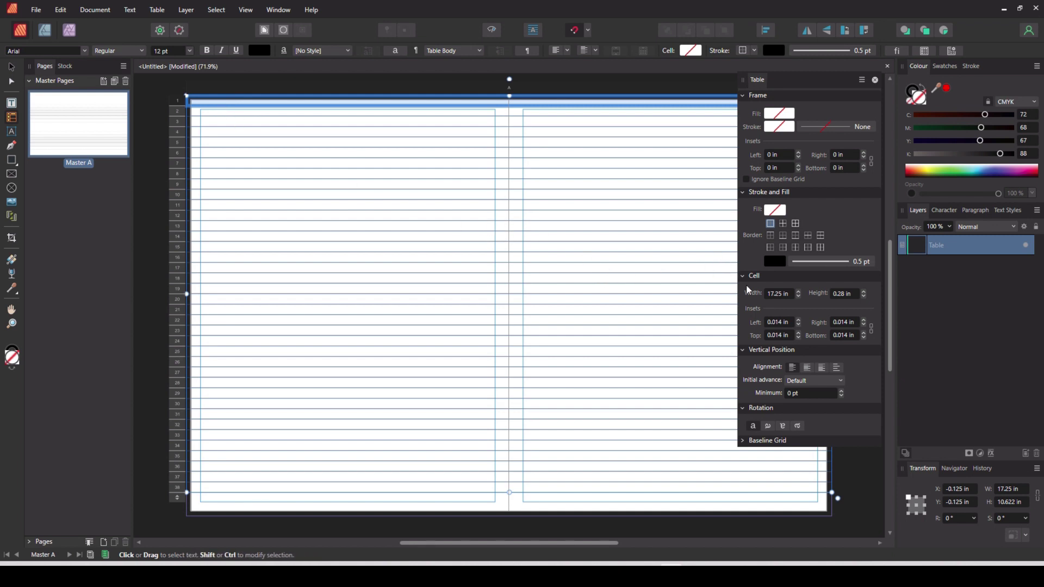
click(841, 299)
text(1)
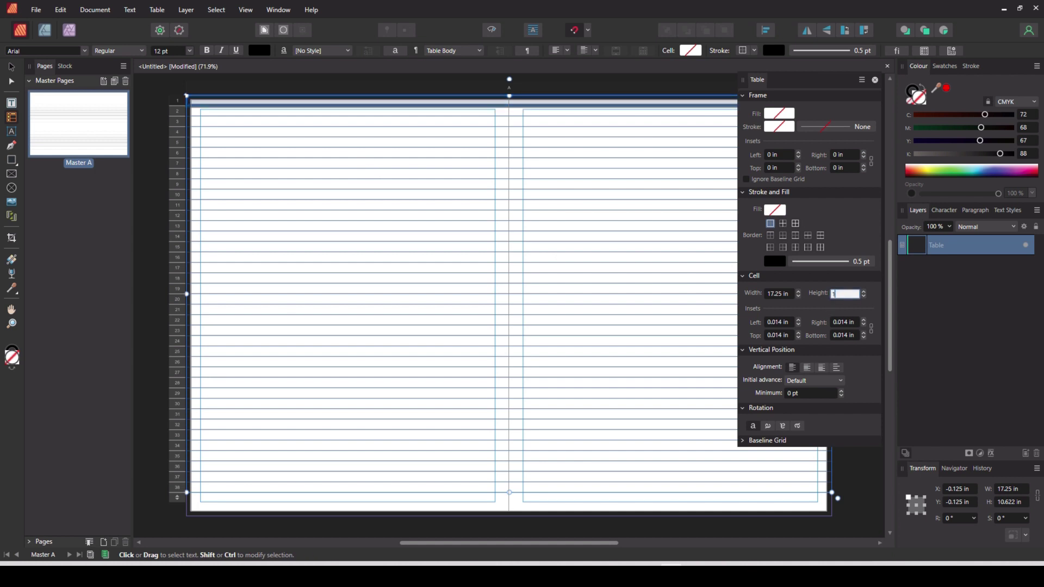
key(Return)
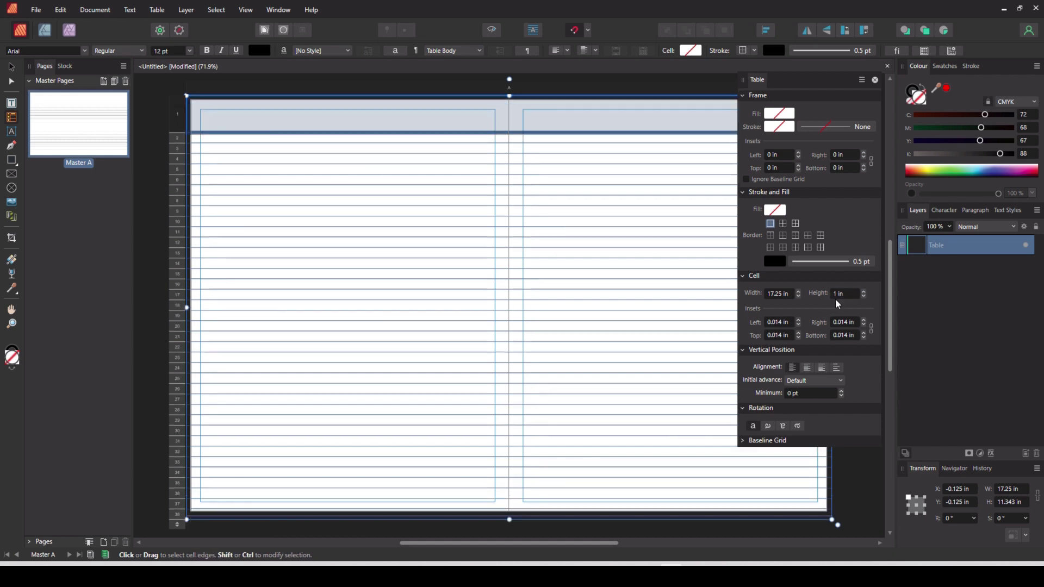
click(12, 69)
click(157, 164)
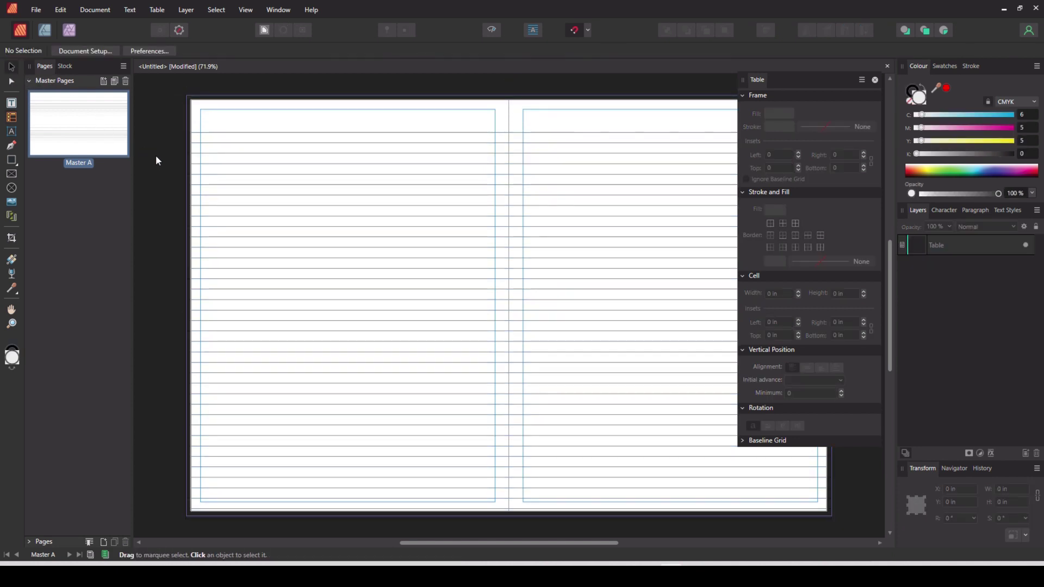
- Close the Table panel and step from Page 1 through spreads 2,3, 4,5 and 6,7
click(875, 79)
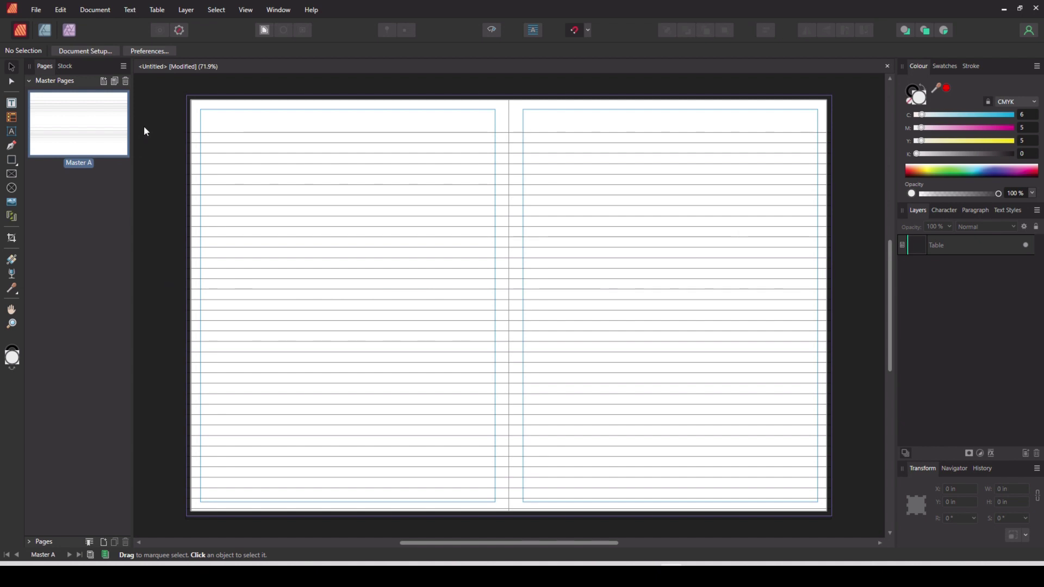
click(29, 79)
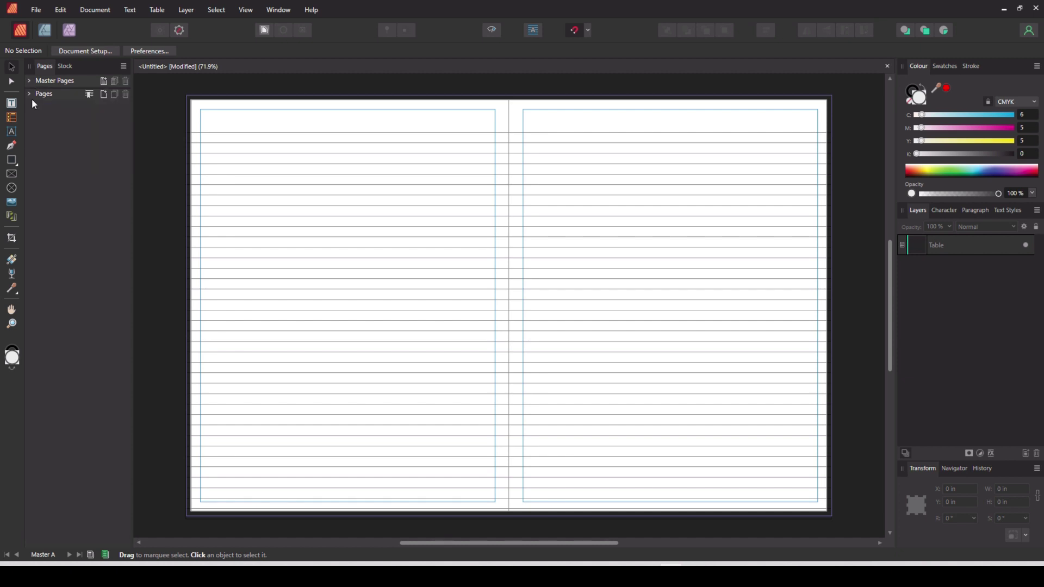
click(29, 92)
click(112, 149)
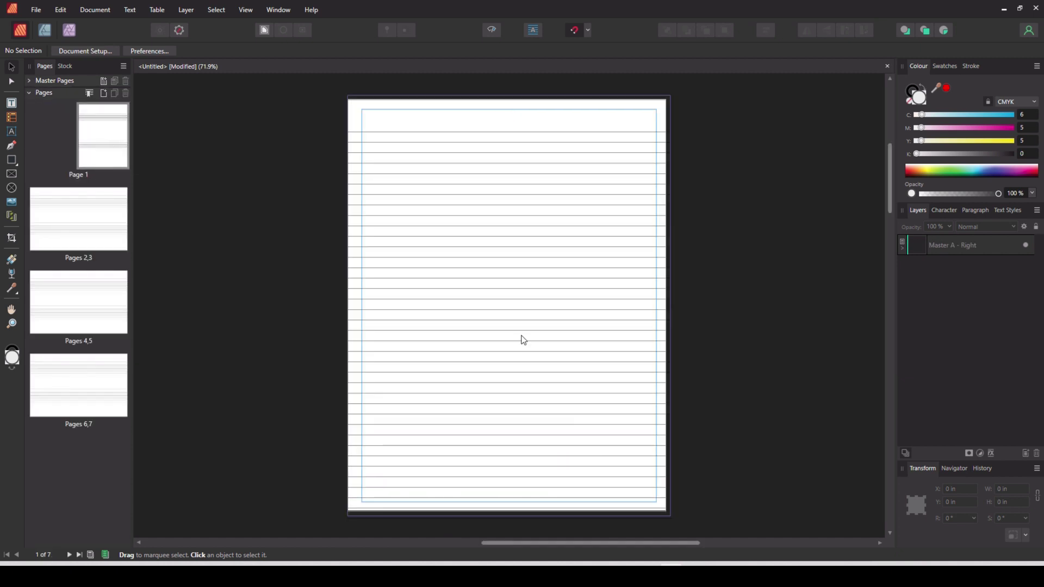
click(69, 555)
click(70, 555)
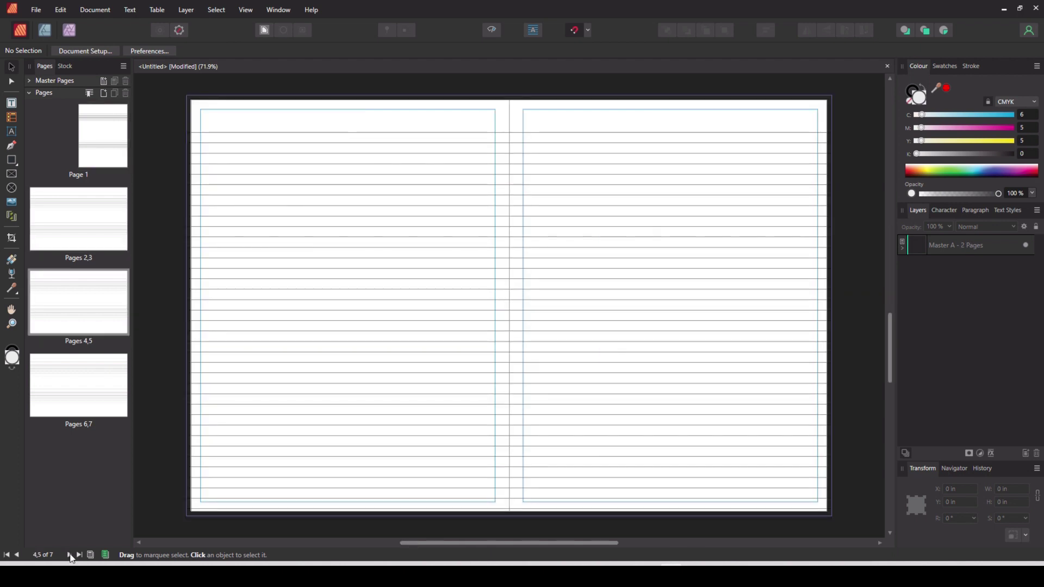
click(70, 555)
click(70, 555)
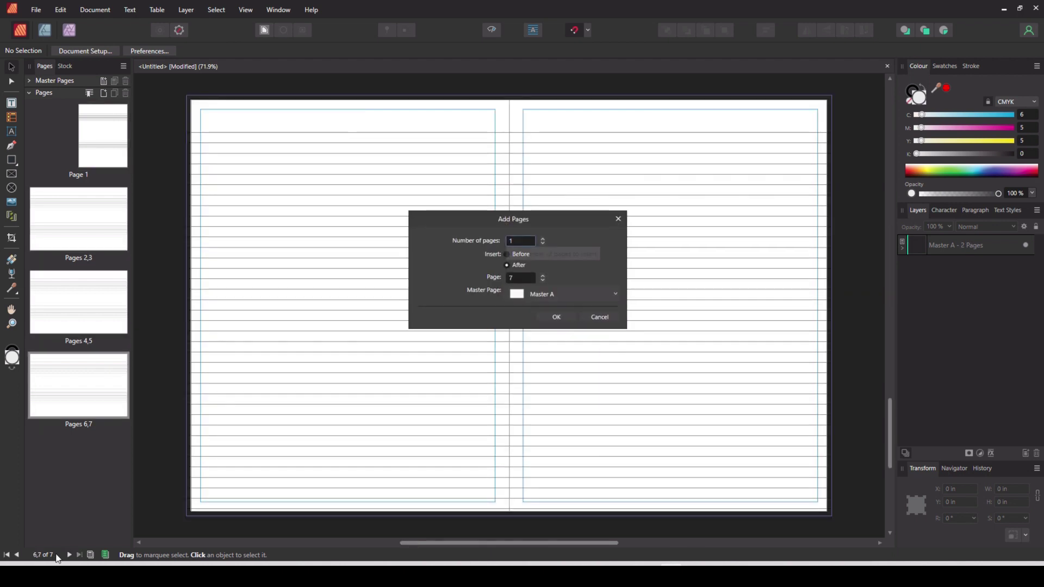
- Cancel the Add Pages dialog and reopen Master A from the Master Pages list
click(598, 318)
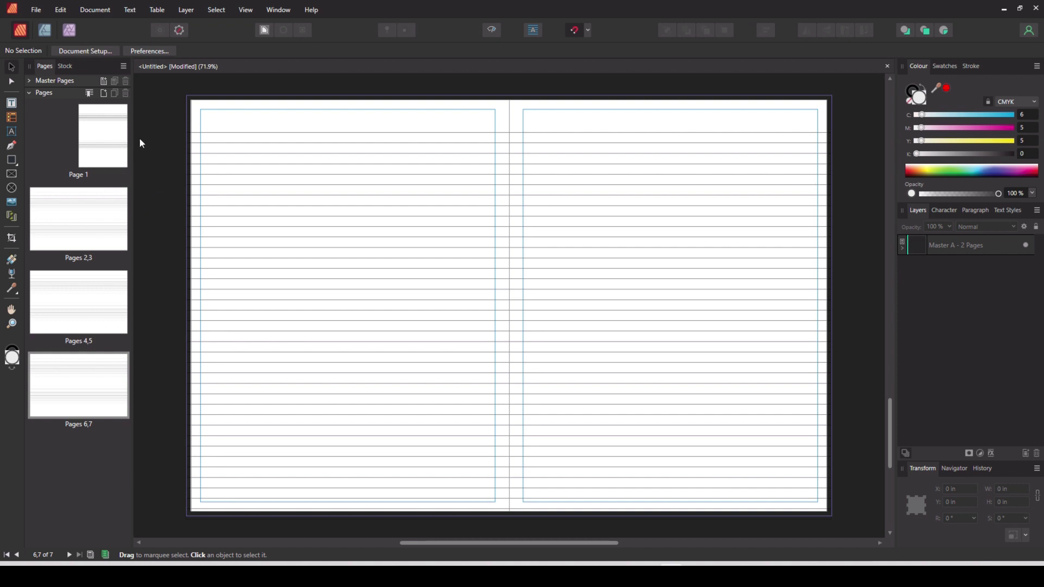
click(29, 80)
double_click(52, 130)
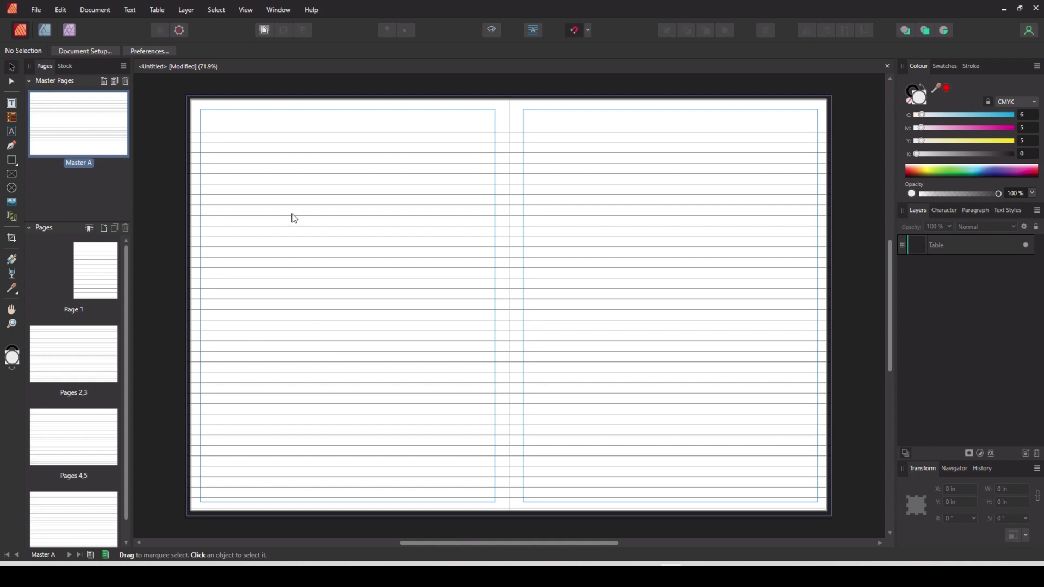
- Enter the ruled-line table on Master A and insert a second column
click(369, 167)
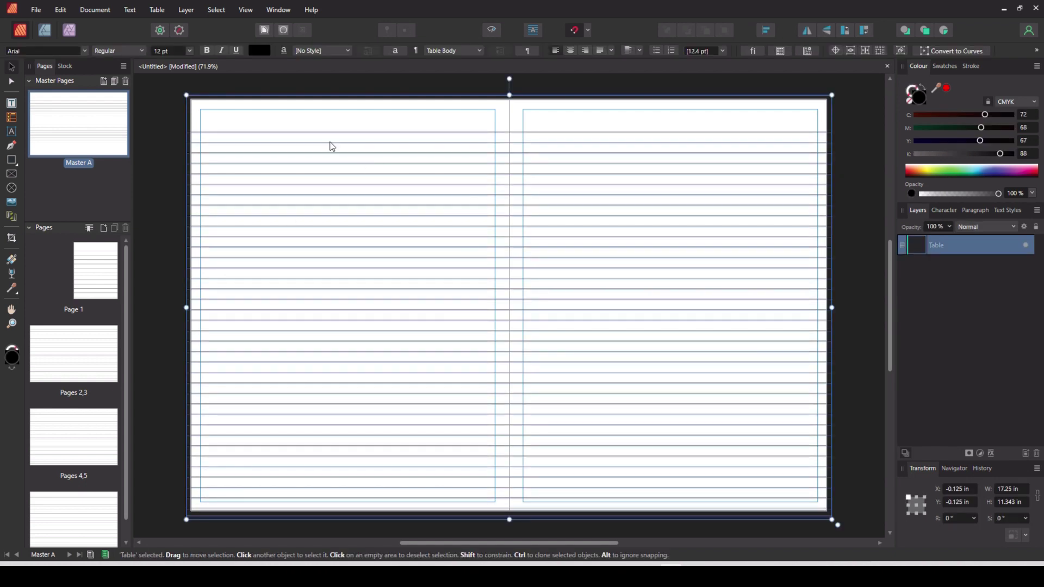
double_click(304, 126)
right_click(265, 89)
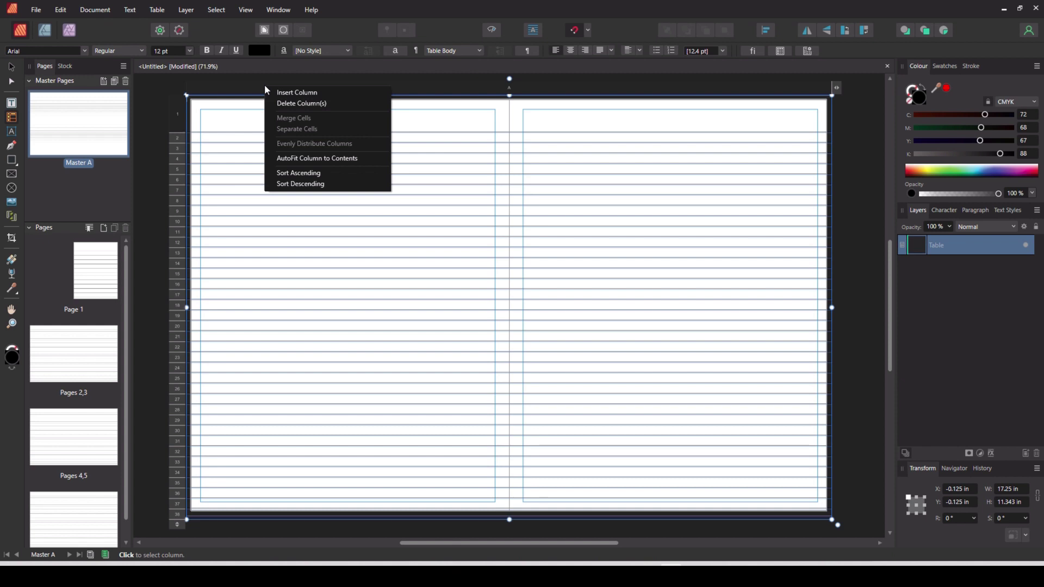
click(287, 93)
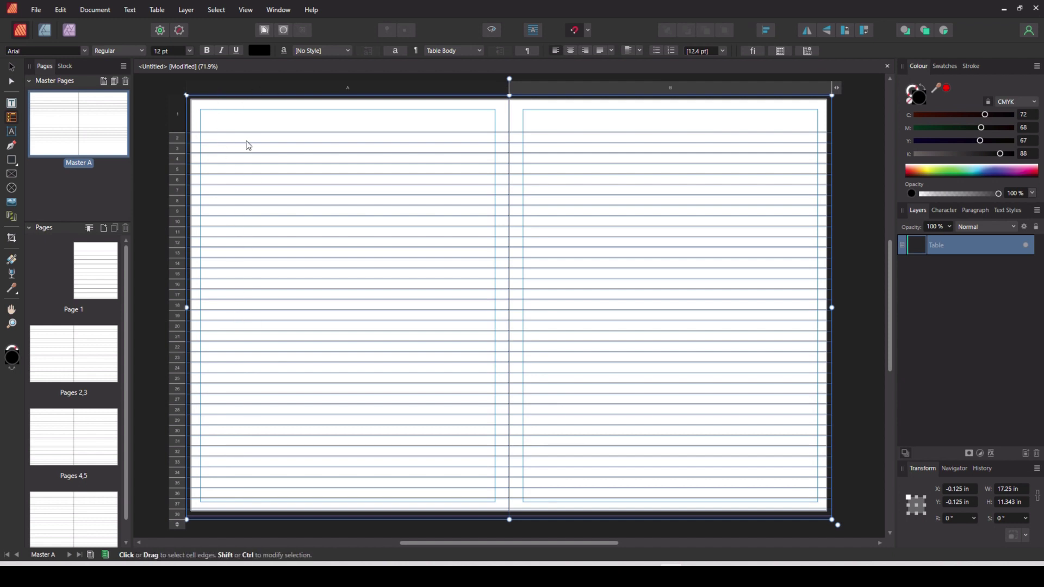
- Narrow column A in the Table panel to a 3.75 cm (1.476 in) width
click(327, 84)
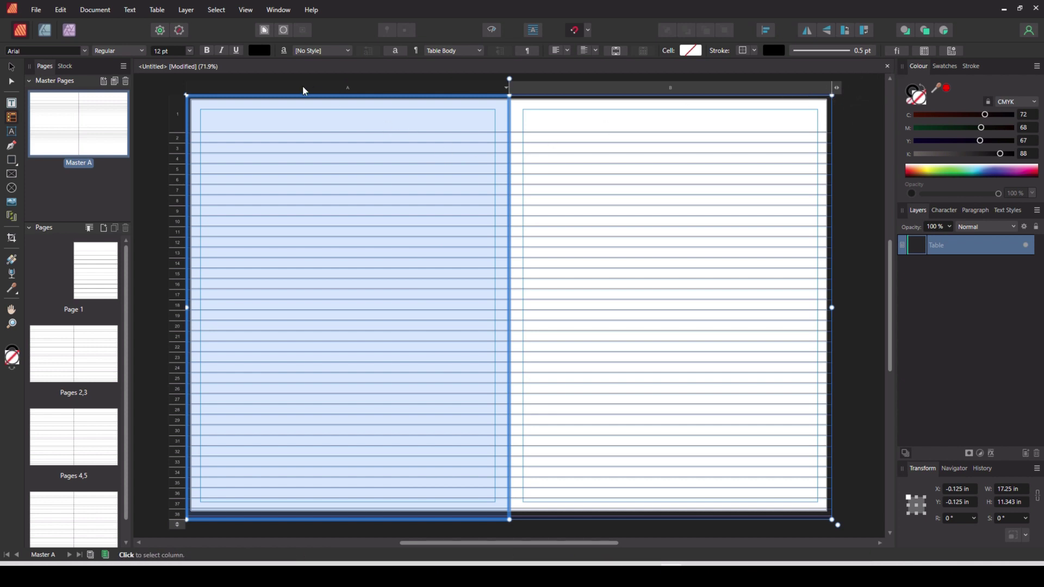
click(924, 50)
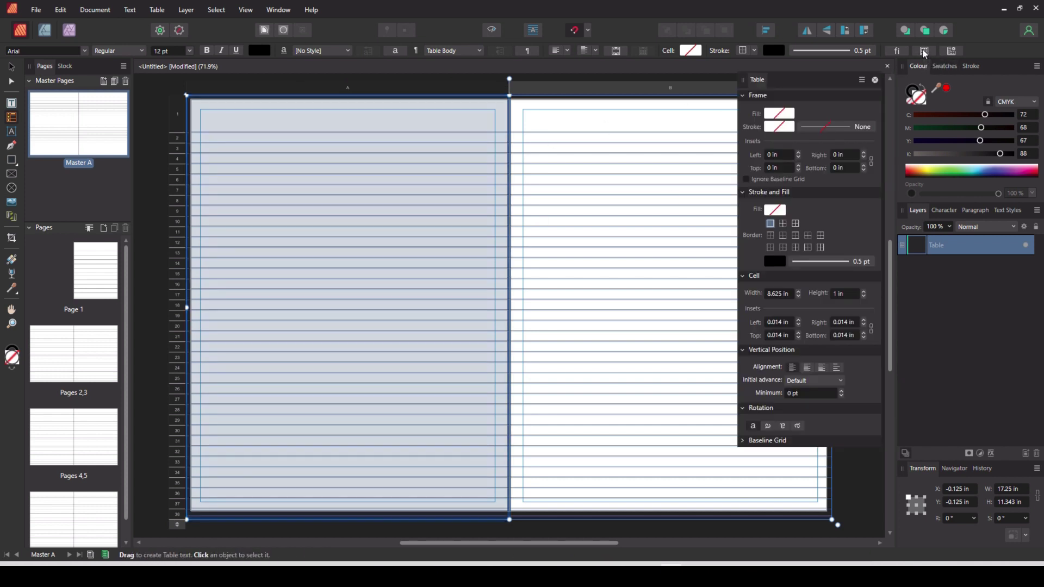
click(777, 293)
text(.333)
key(Return)
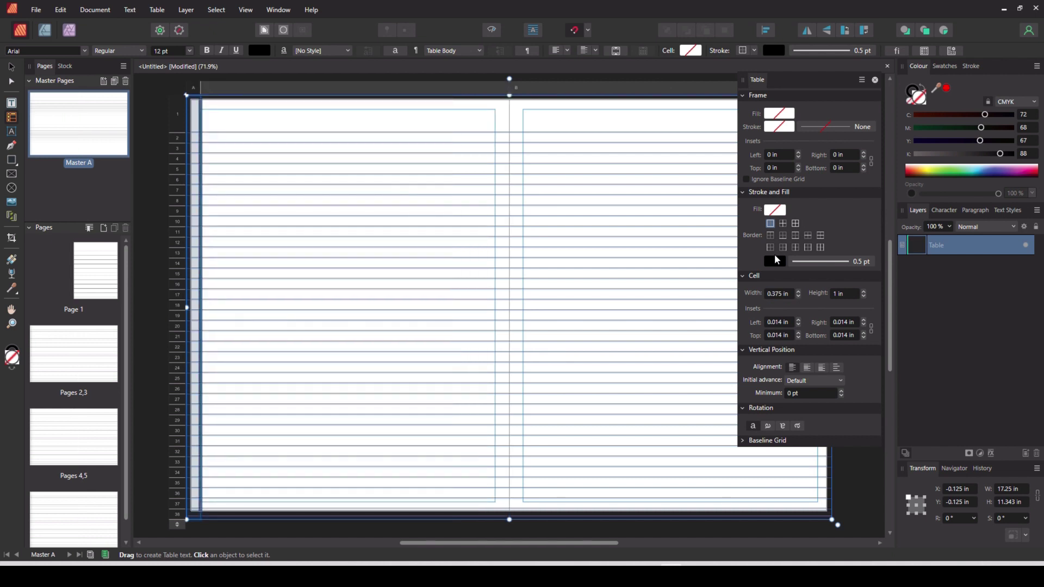
click(774, 293)
text(1)
key(Return)
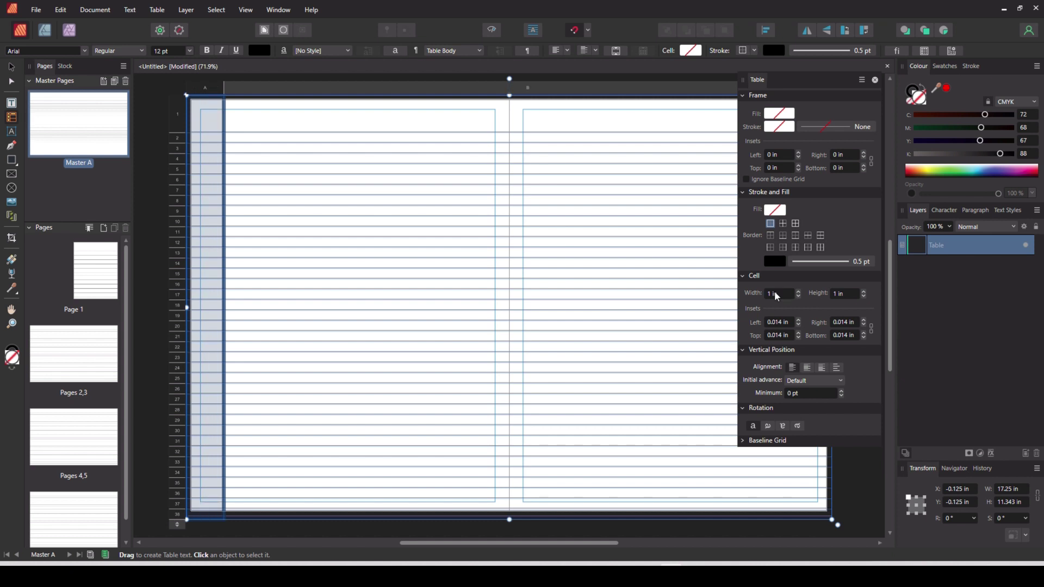
click(774, 293)
text(3.75cm)
key(Return)
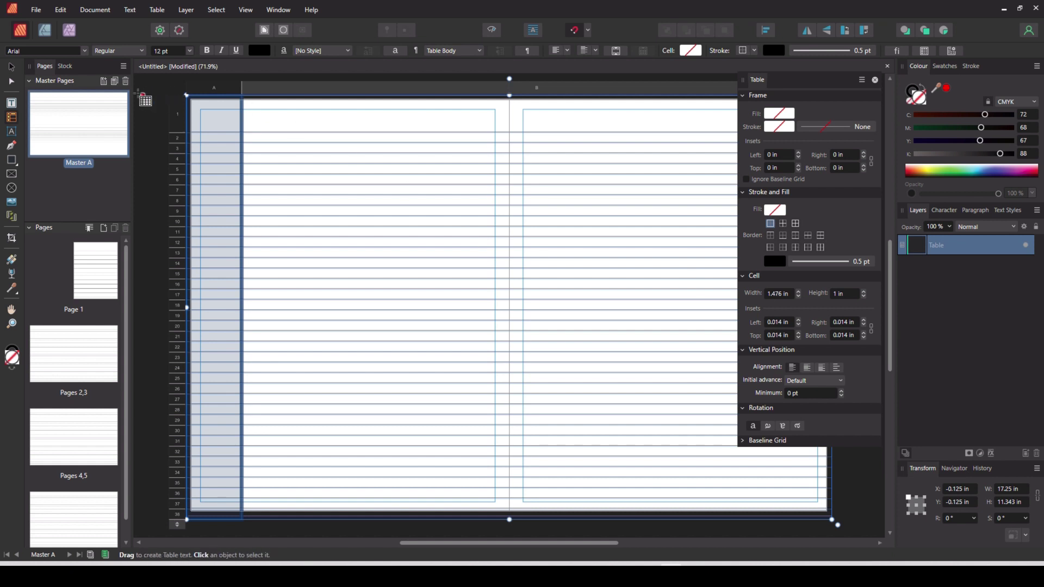
- Finish cell editing, deselect the table, then re-enter the ruled-line table
key(v)
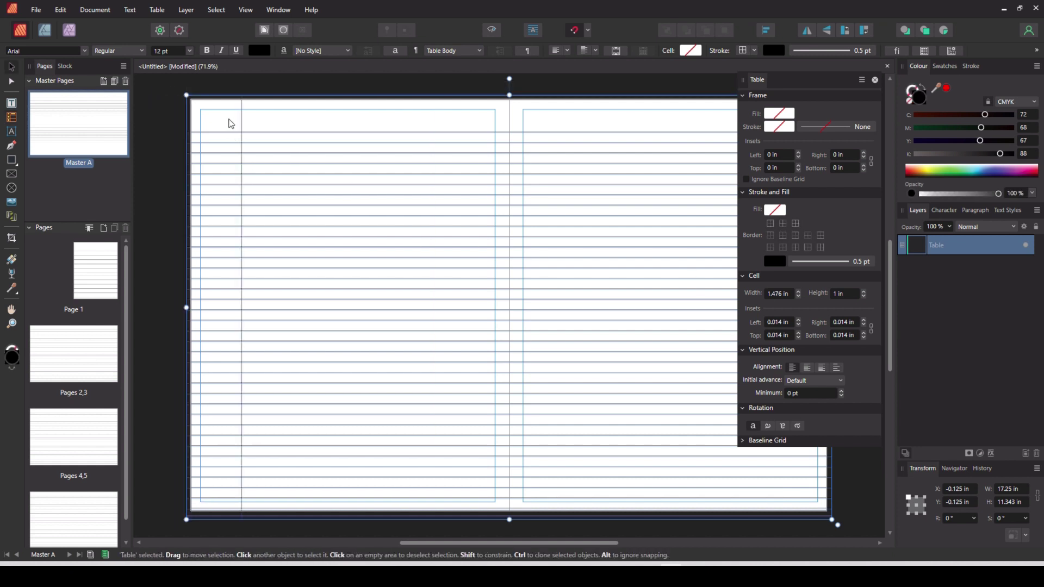
click(166, 249)
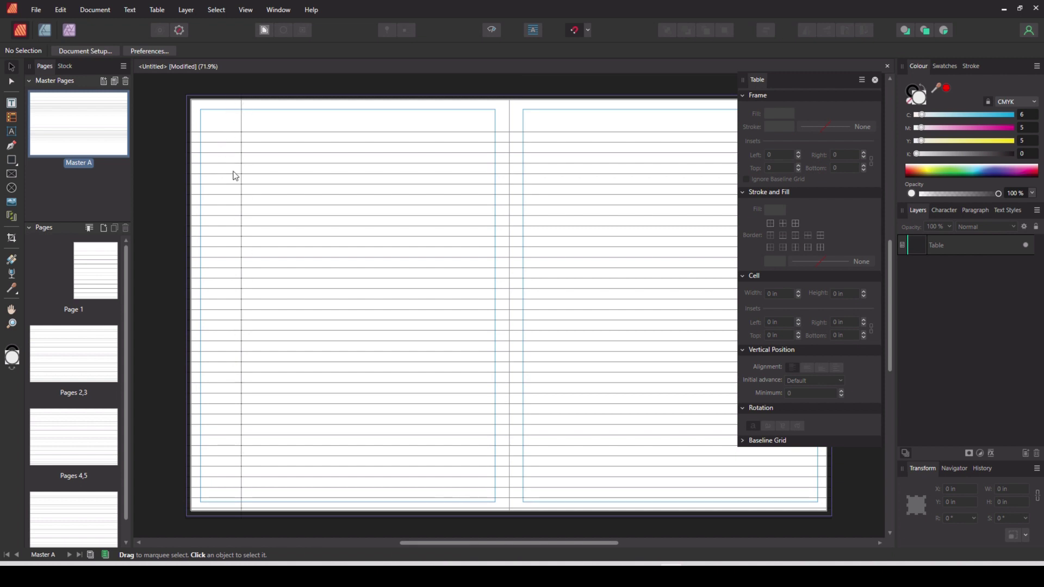
double_click(216, 116)
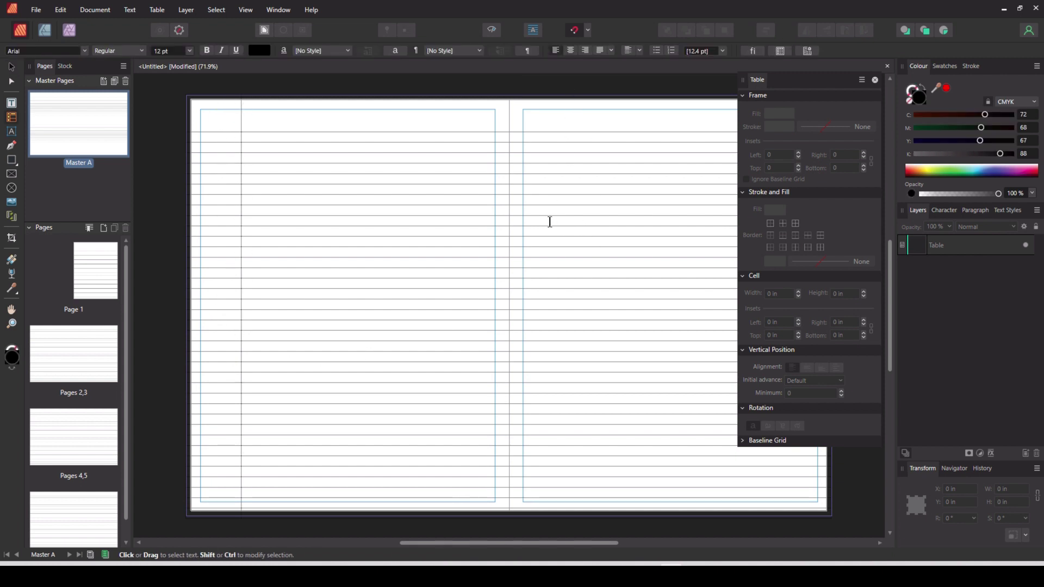
- Insert two more columns after column B in the ruled table
key(Escape)
right_click(559, 88)
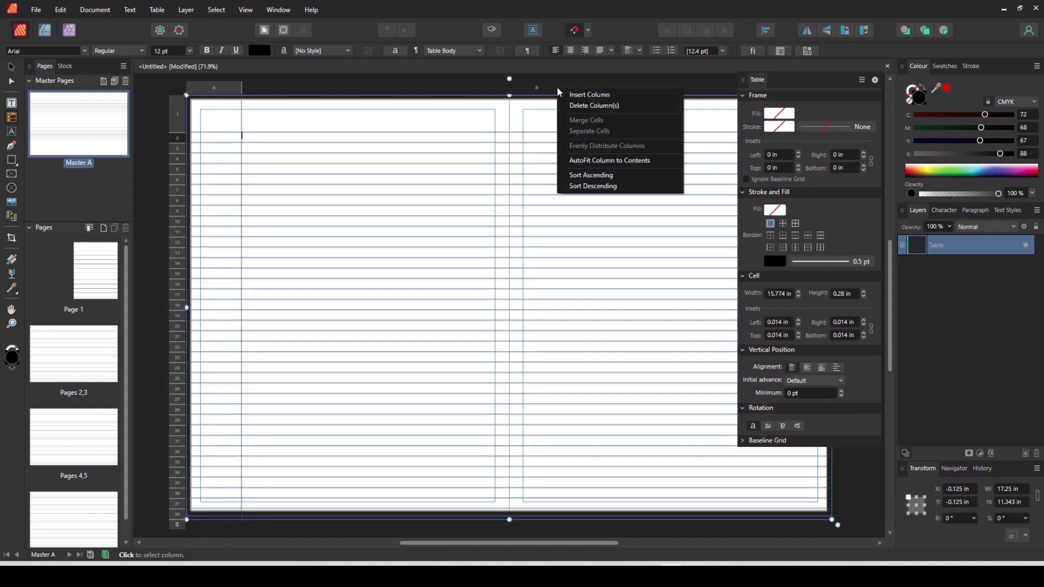
click(586, 96)
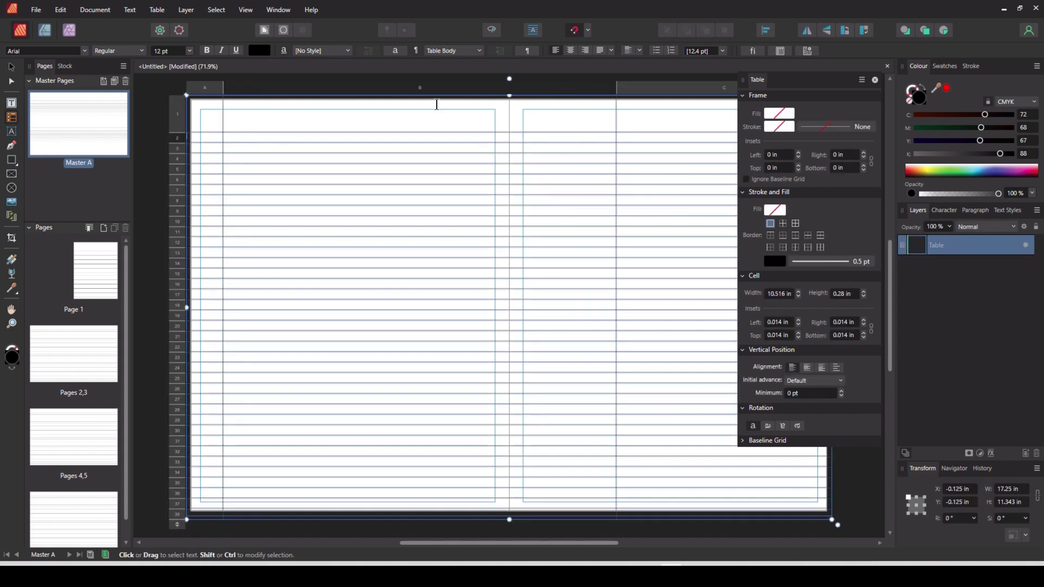
right_click(556, 85)
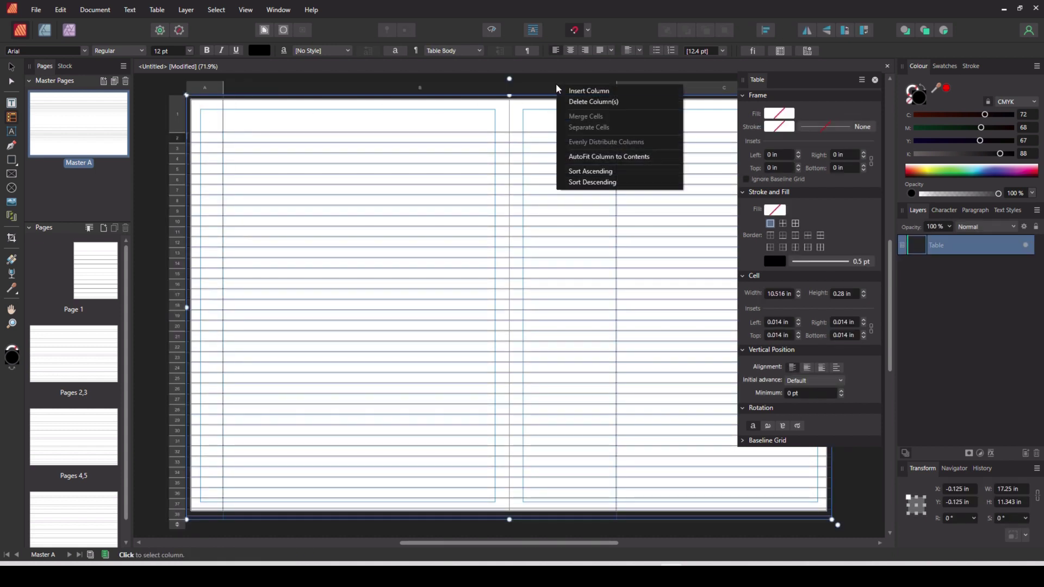
click(586, 92)
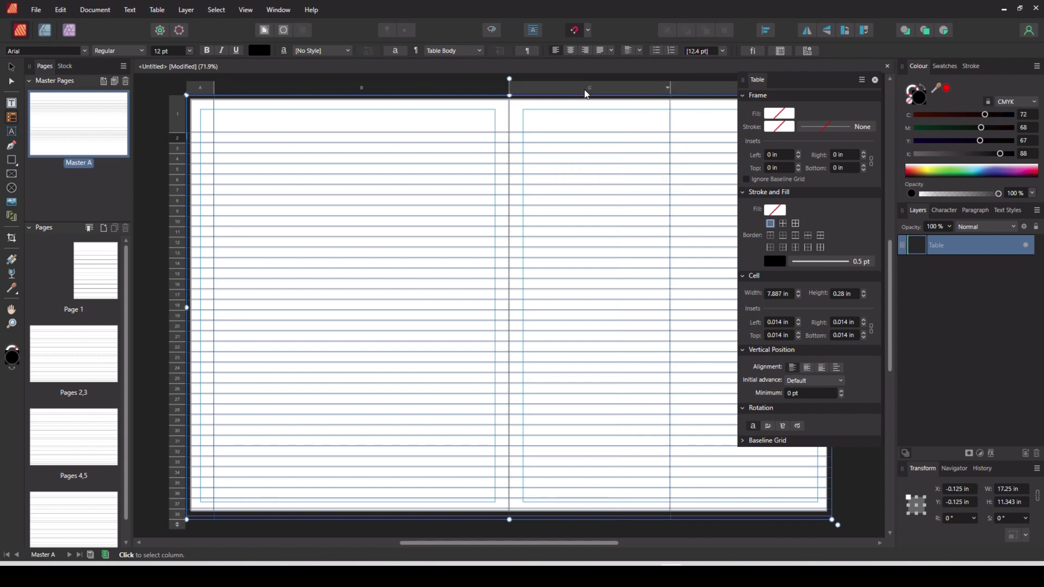
- Set both column A and column C widths to 3.75cm
click(204, 89)
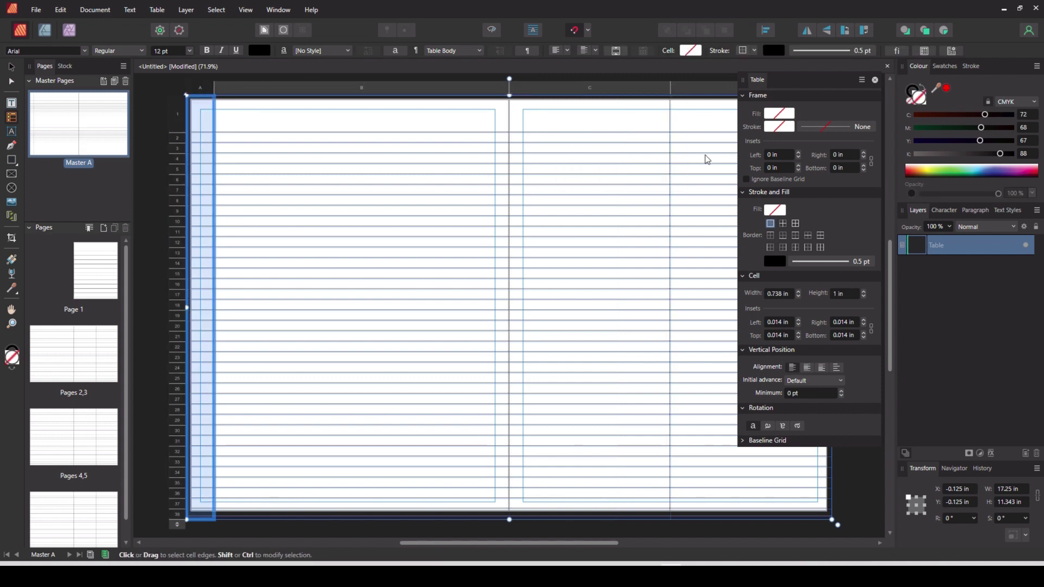
click(782, 293)
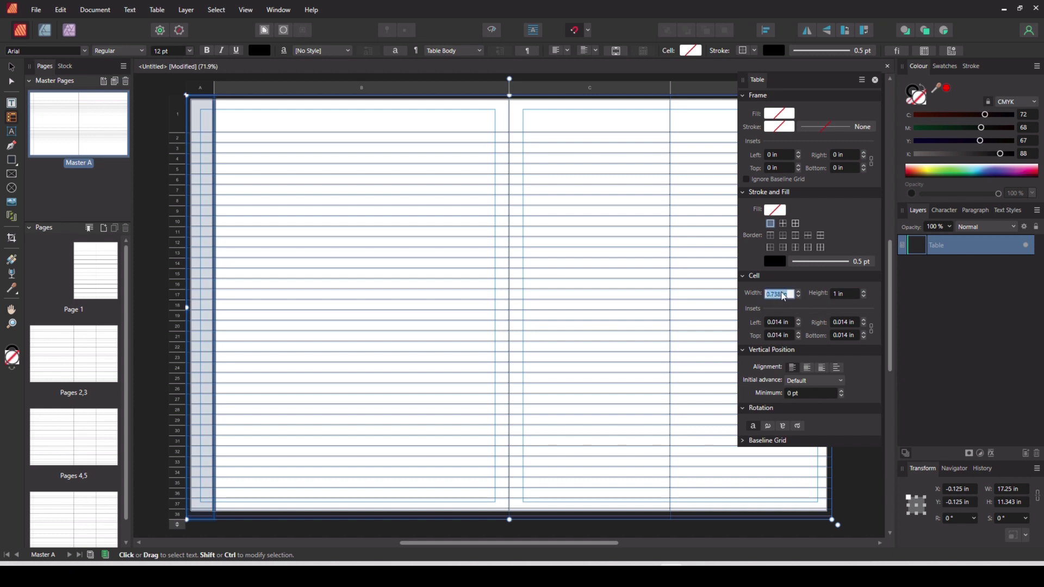
text(3.75cm)
key(Return)
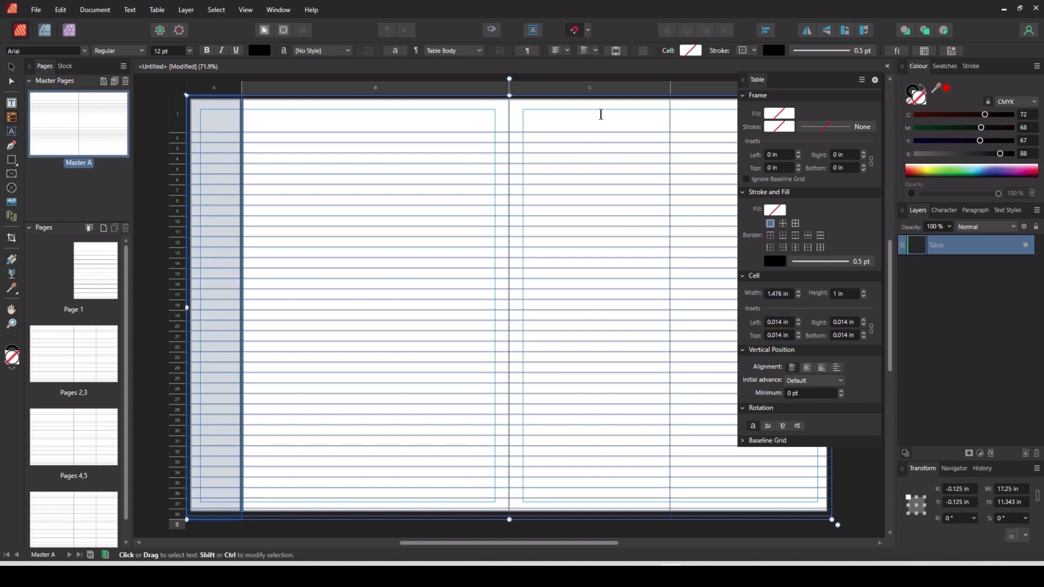
click(588, 93)
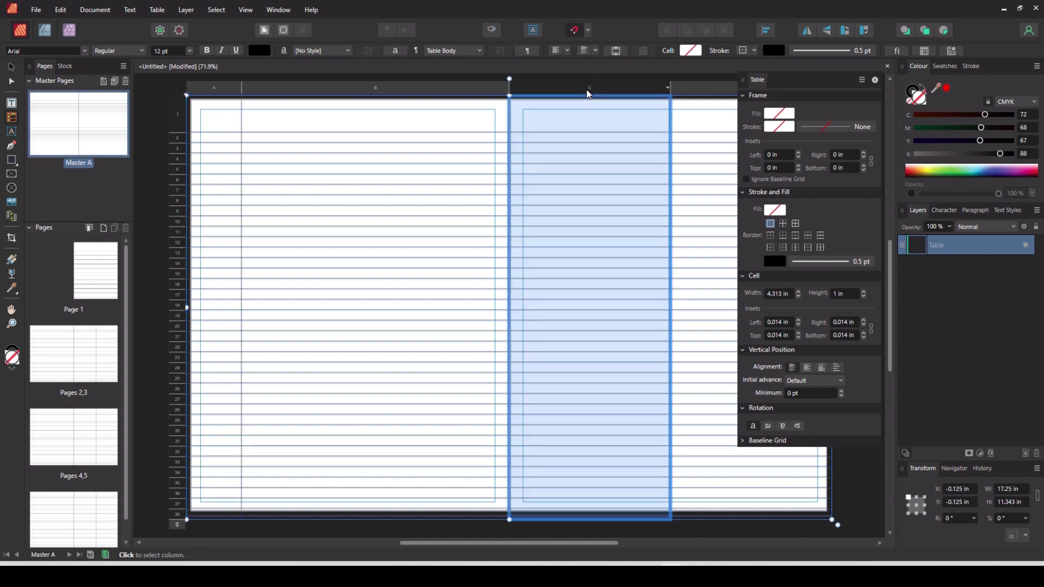
click(776, 294)
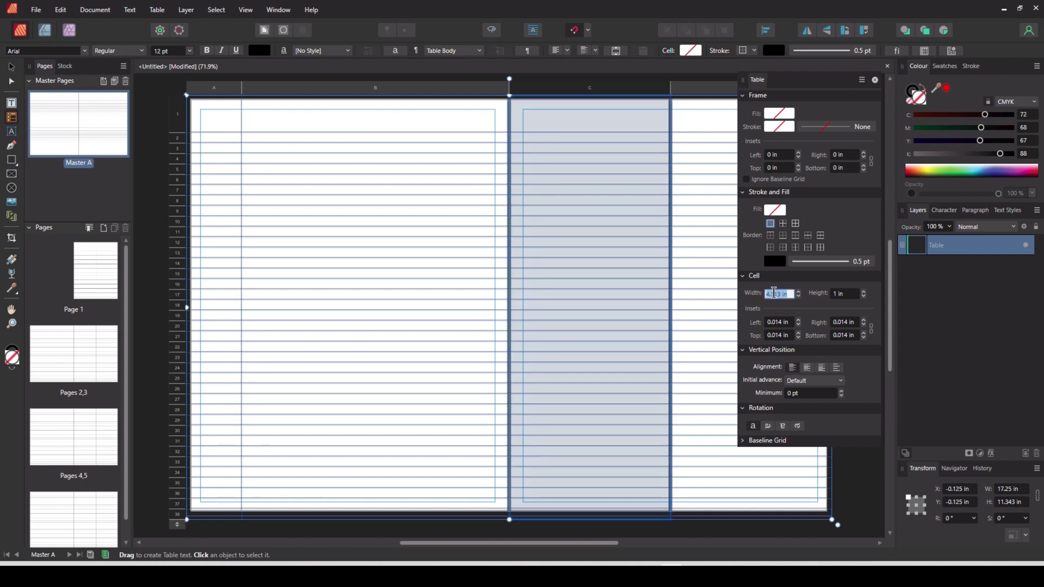
text(3.75cm)
key(Return)
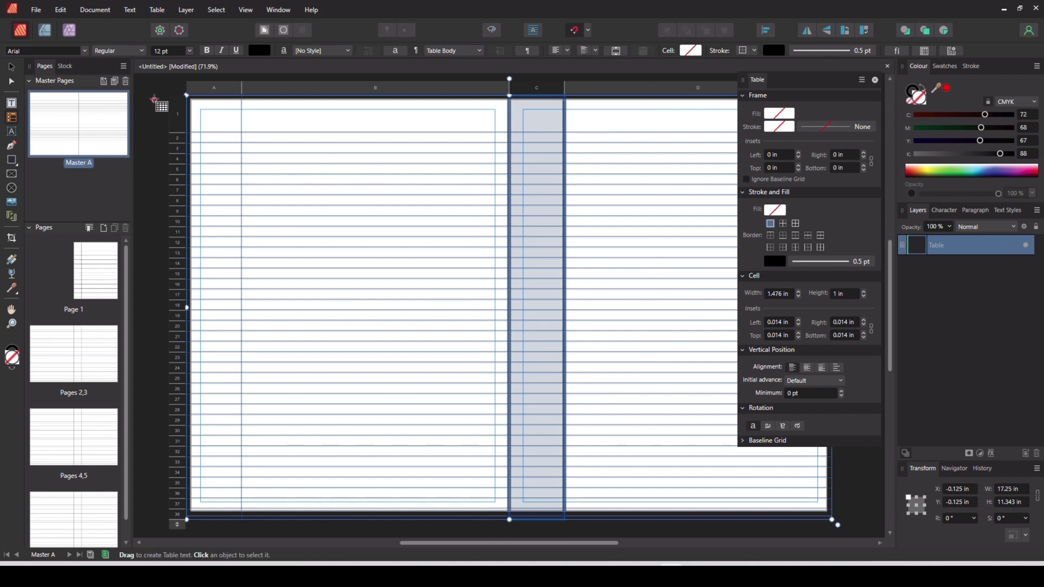
- Exit the table, clear the selection, close the table settings and open Page 1
click(11, 66)
click(159, 122)
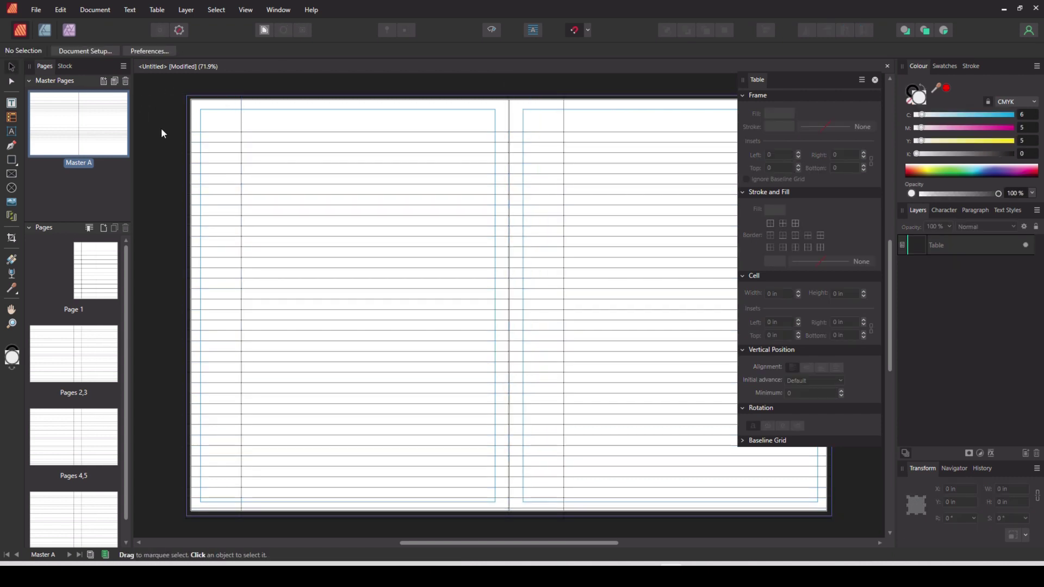
click(875, 80)
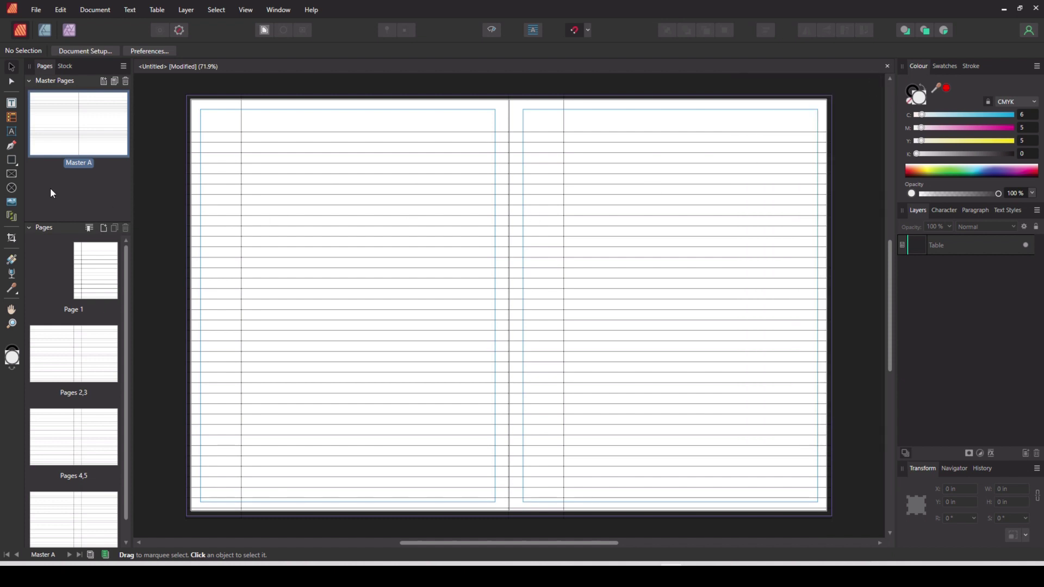
double_click(91, 275)
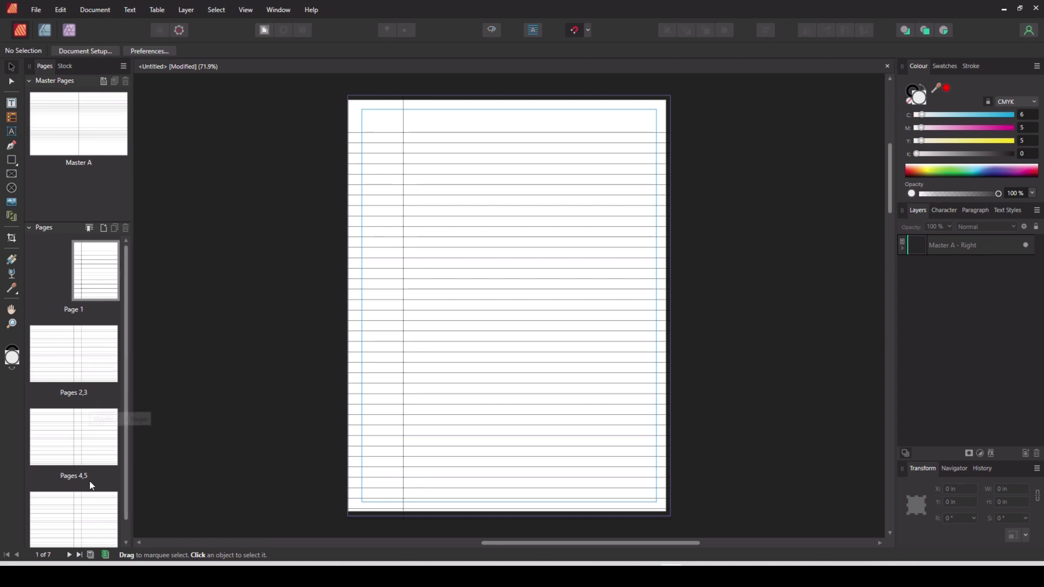
- Review the Pages 2,3 and 4,5 spreads, then turn off View > Show Margins
click(69, 555)
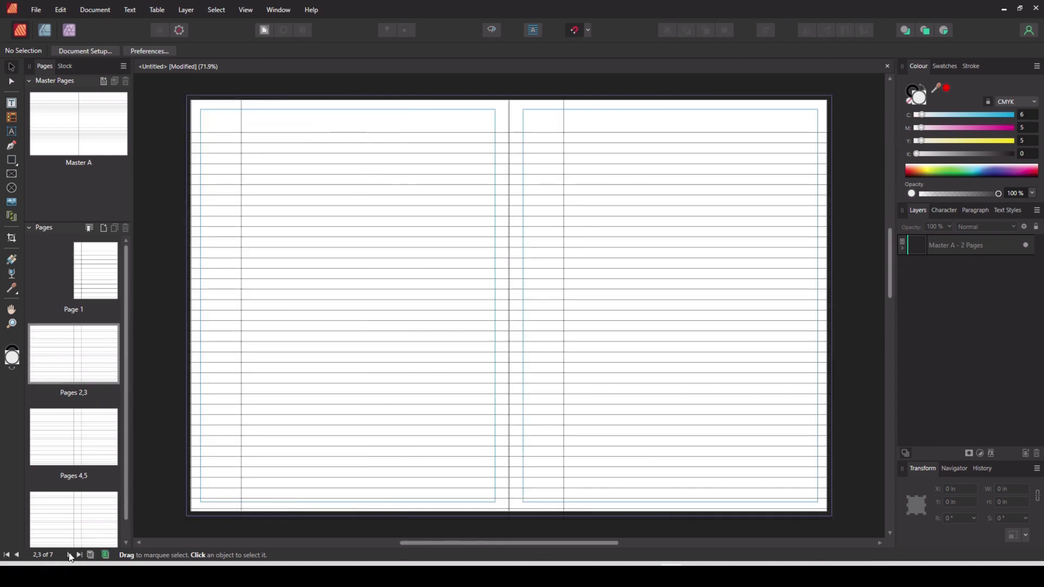
click(70, 555)
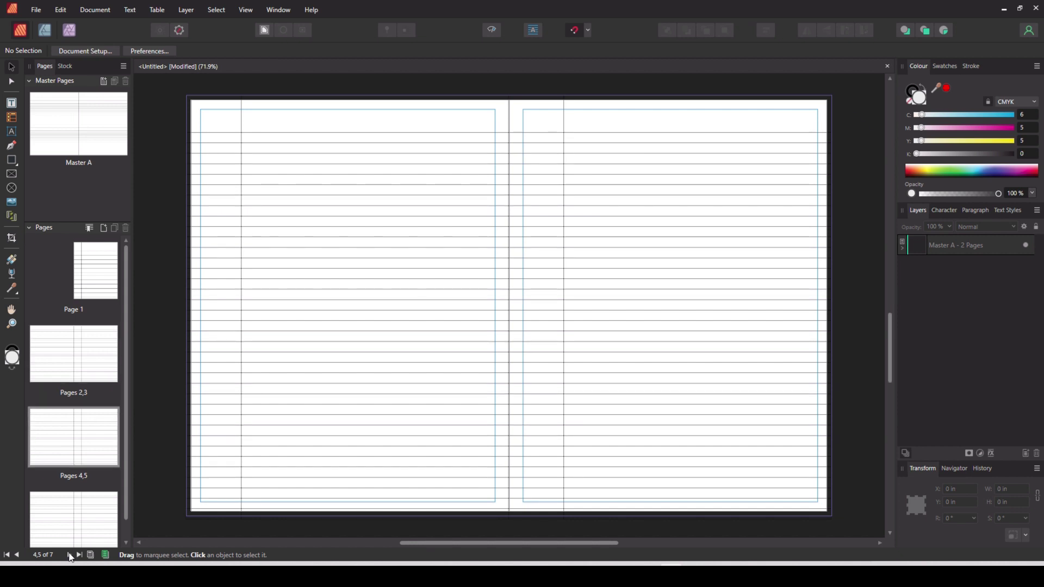
click(245, 10)
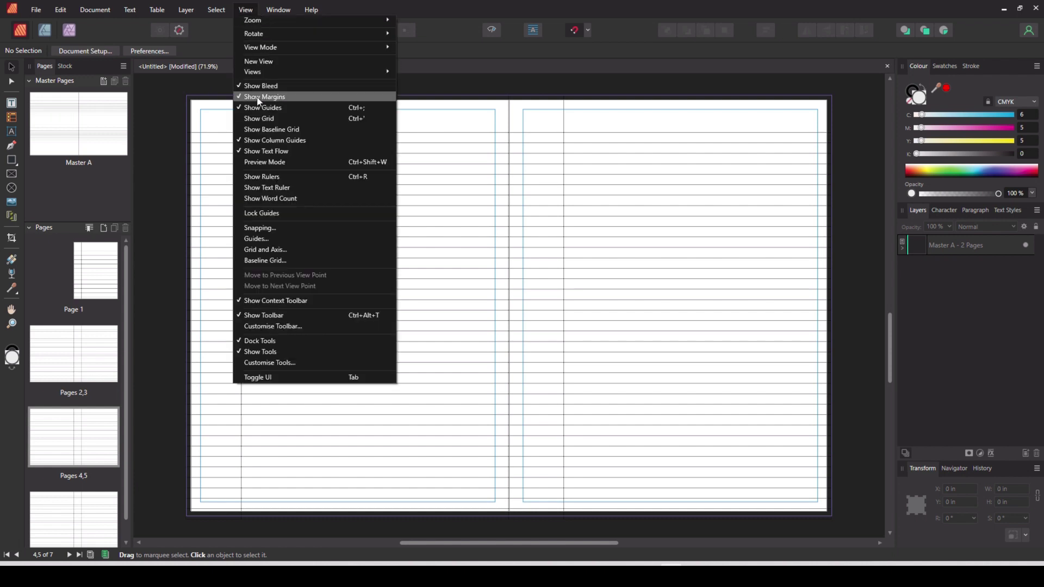
click(257, 97)
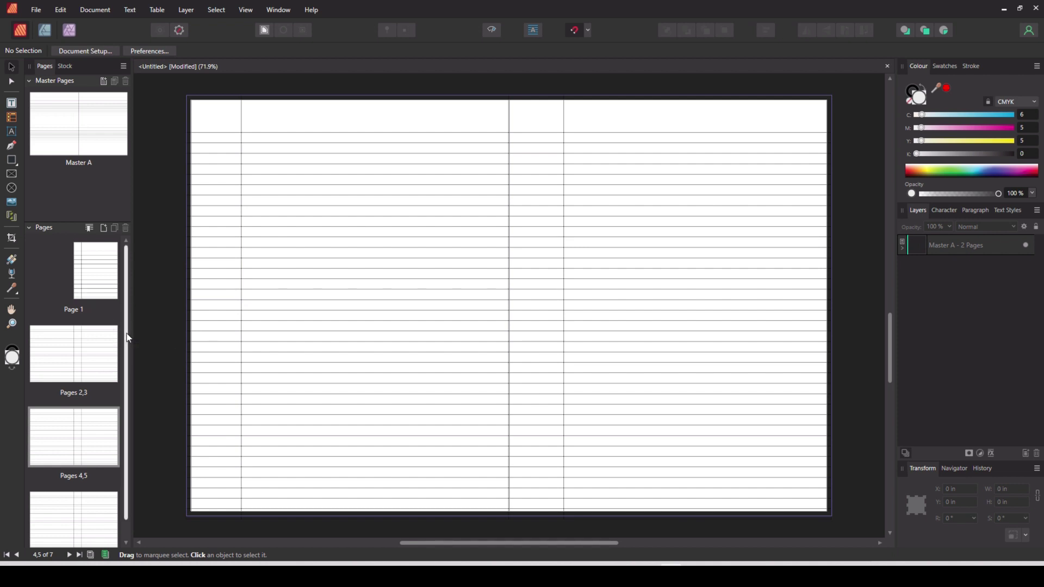
- Return to the Master A spread and select its ruled-line table
scroll(129, 350, down, 1)
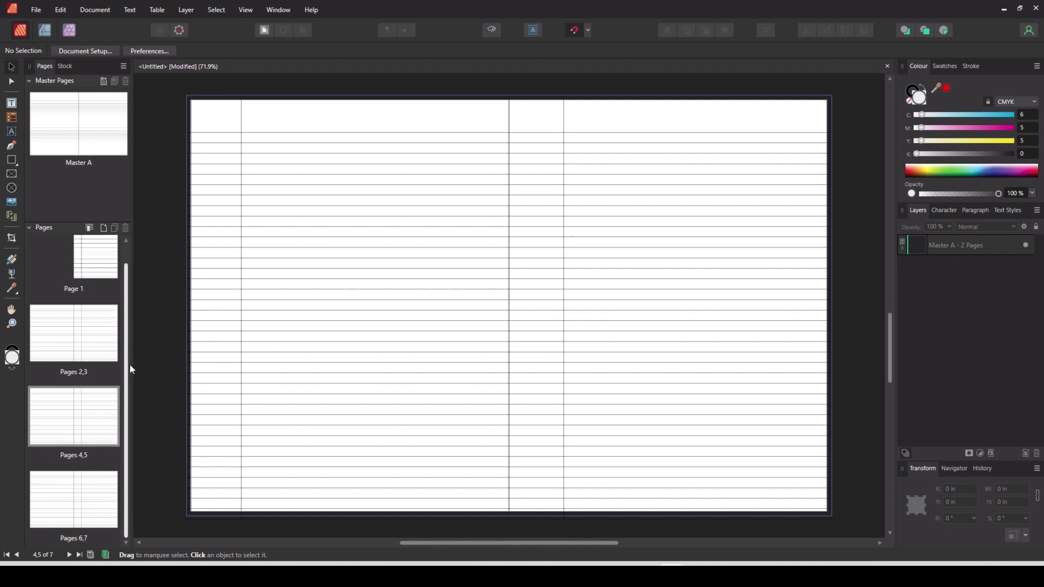
double_click(92, 131)
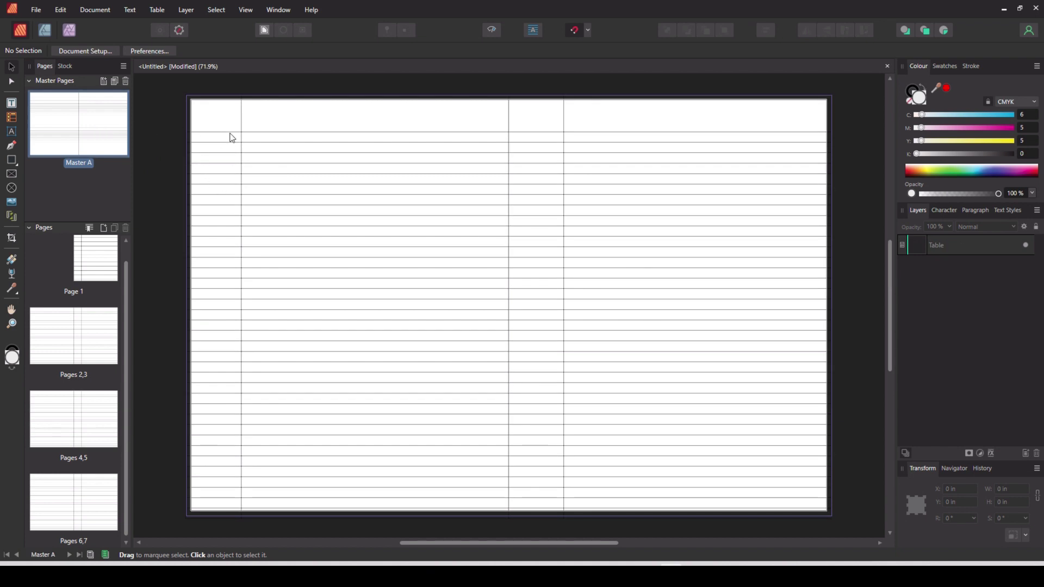
click(239, 133)
- Give column A a red (C0 M100 Y100 K0) right border as the left margin line
click(235, 119)
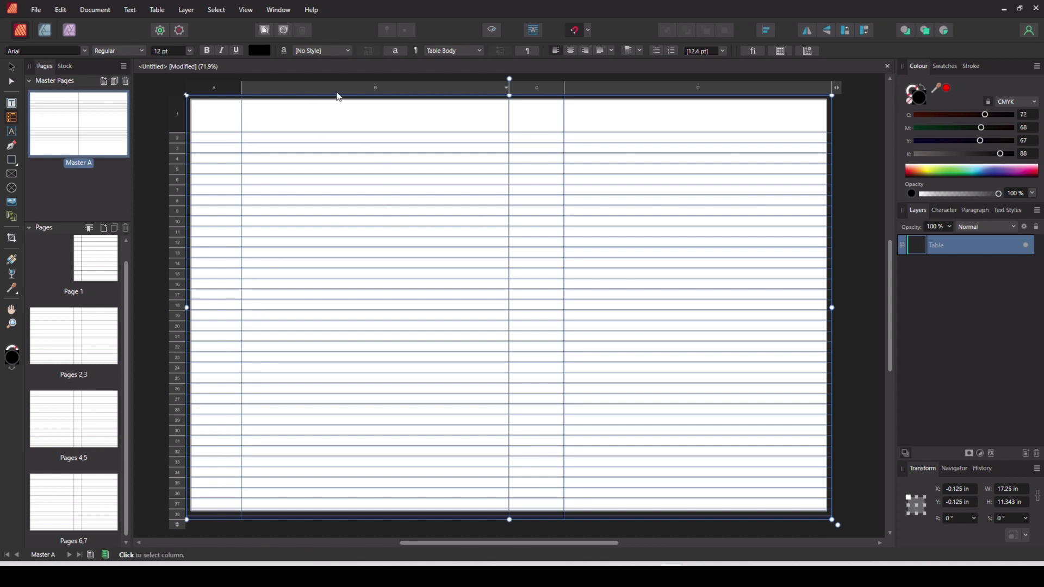
click(781, 51)
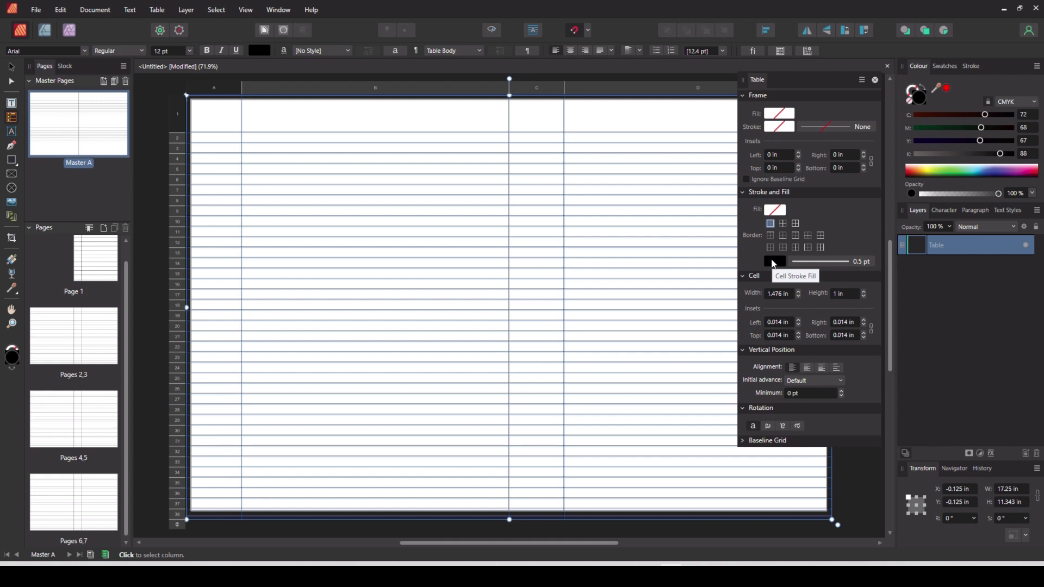
click(213, 91)
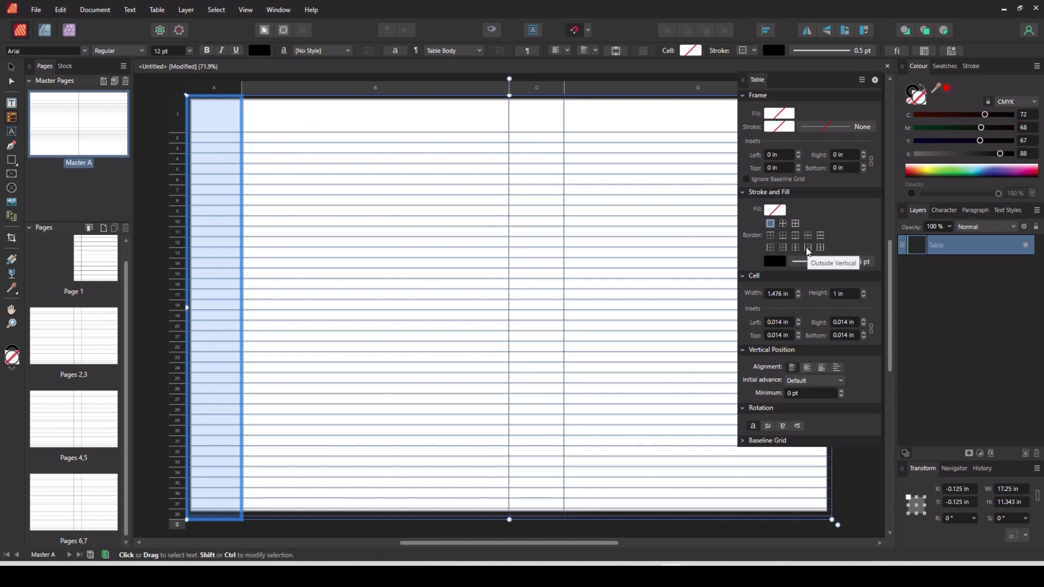
click(782, 248)
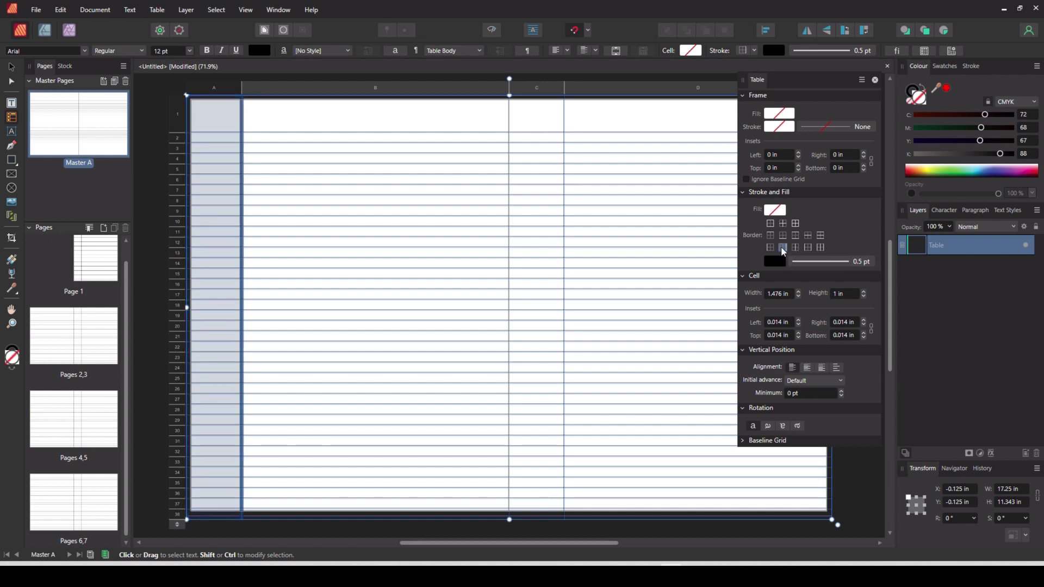
click(774, 261)
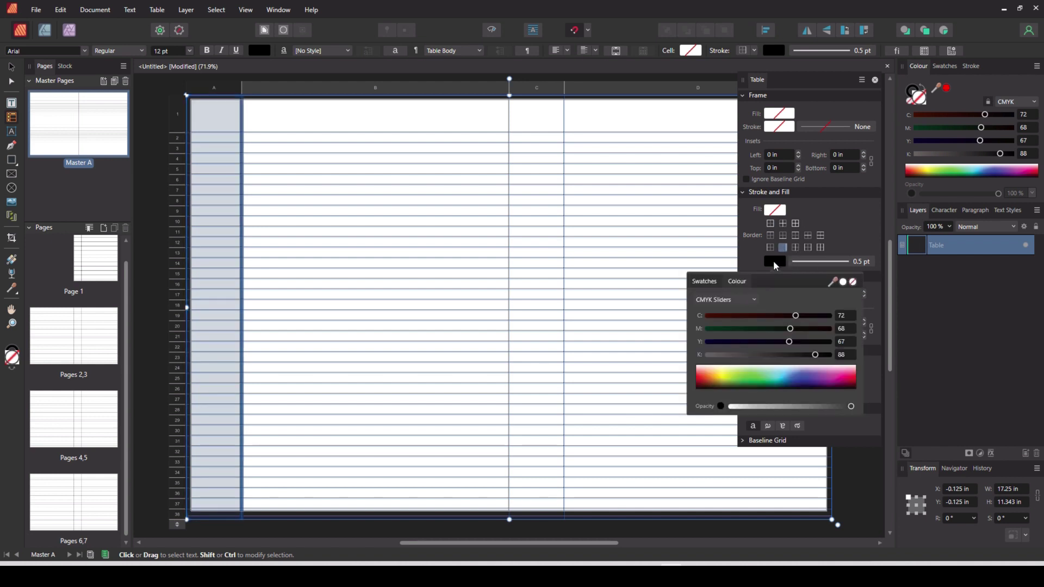
click(700, 382)
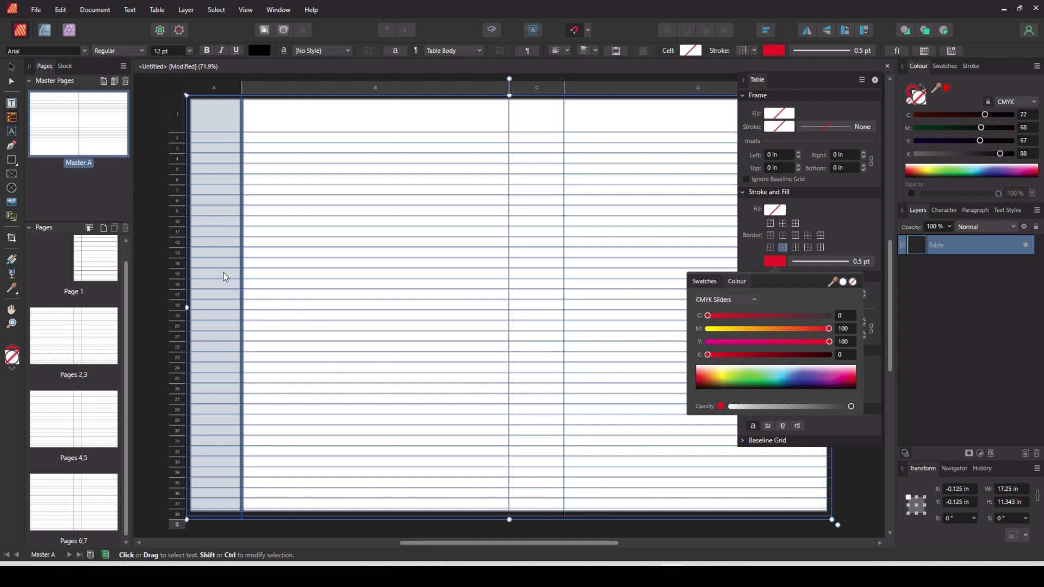
click(150, 233)
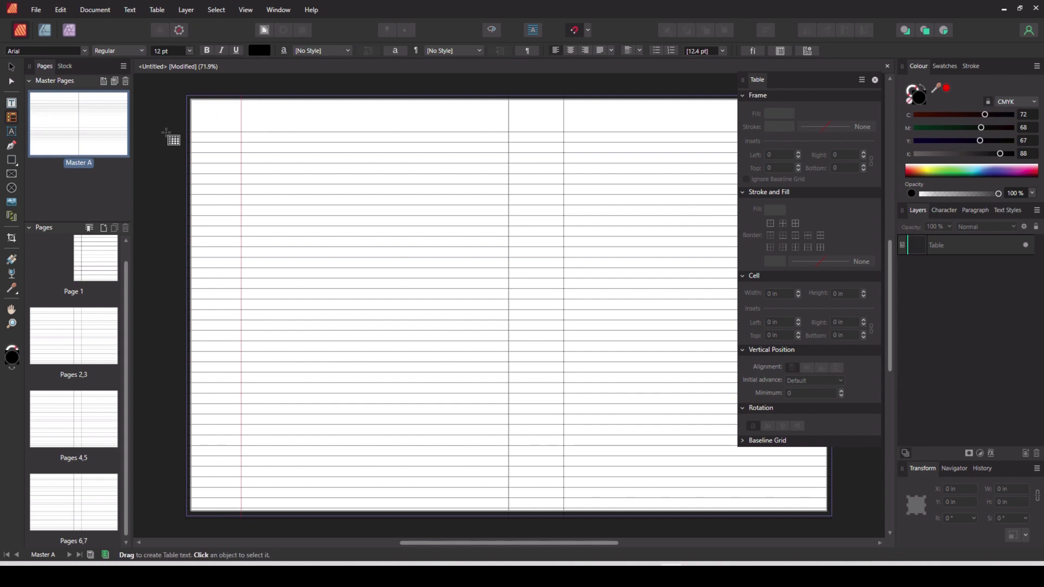
click(875, 80)
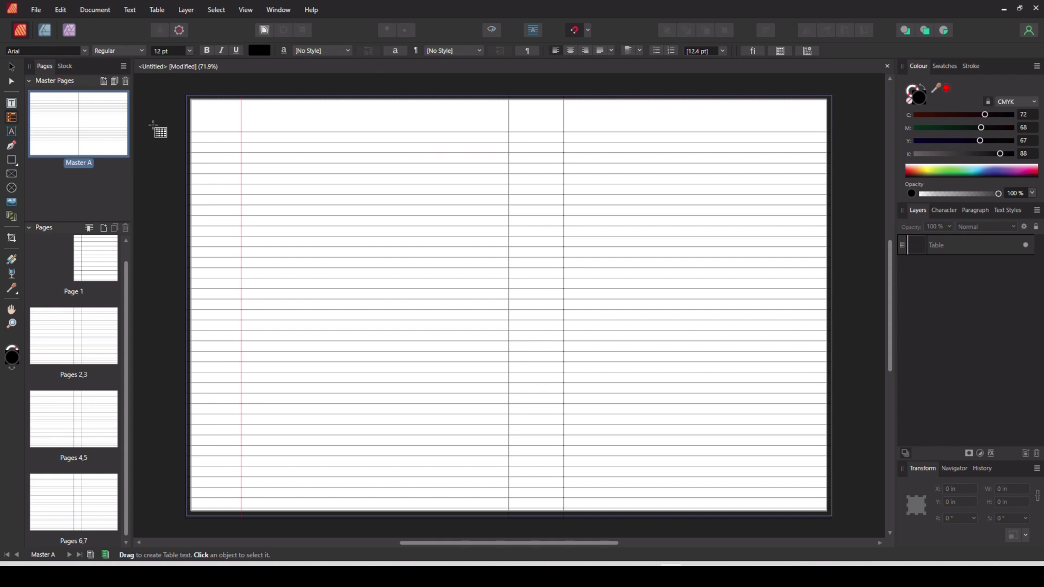
- Leave the table and return to object selection, showing the finished Master A spread
click(11, 67)
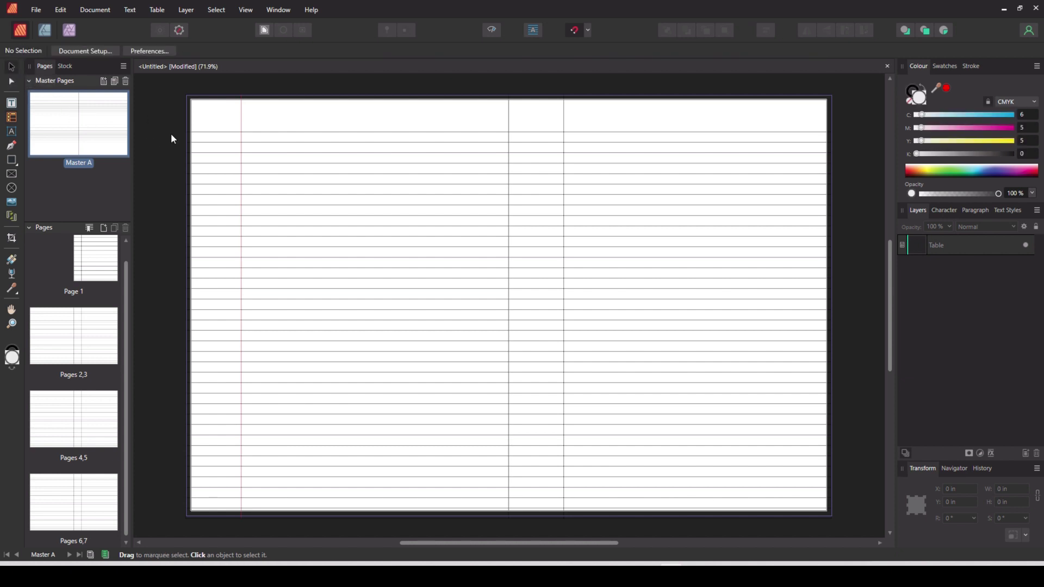